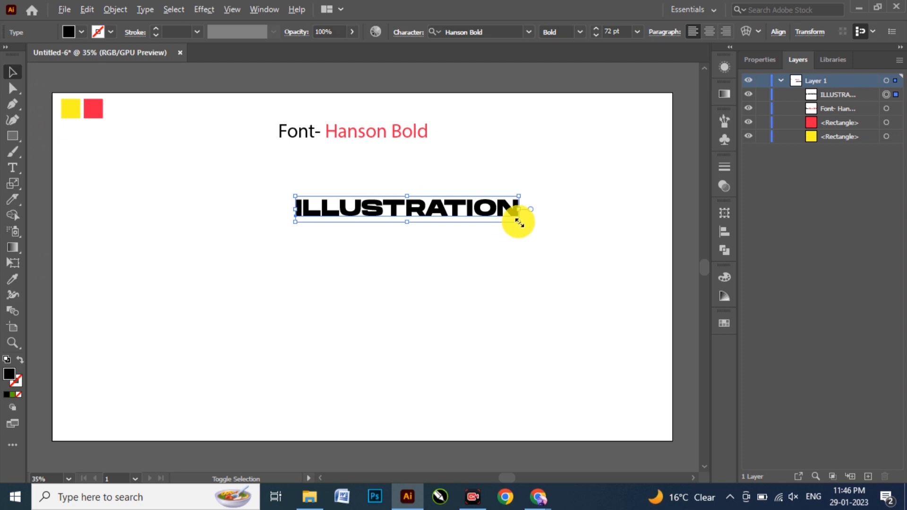
Enlarge the ILLUSTRATION text to about 330 pt, stretch it taller, and position it across the artboard below the font label.
left_click_drag(519, 222, 634, 326)
left_click_drag(484, 219, 447, 210)
left_click_drag(600, 240, 613, 240)
left_click_drag(373, 239, 369, 292)
left_click_drag(407, 222, 402, 208)
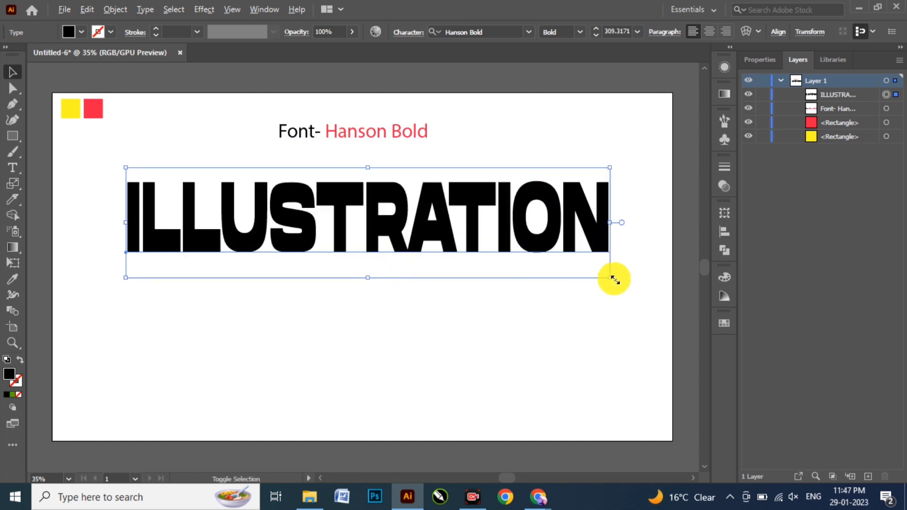
left_click_drag(613, 277, 626, 282)
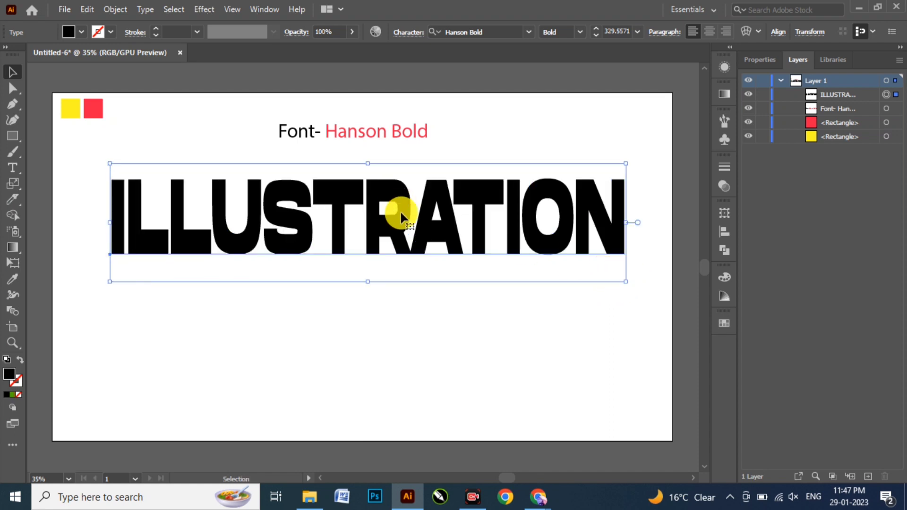
left_click_drag(420, 231, 416, 231)
Expand the ILLUSTRATION text into shapes with Object and Fill enabled.
left_click(115, 9)
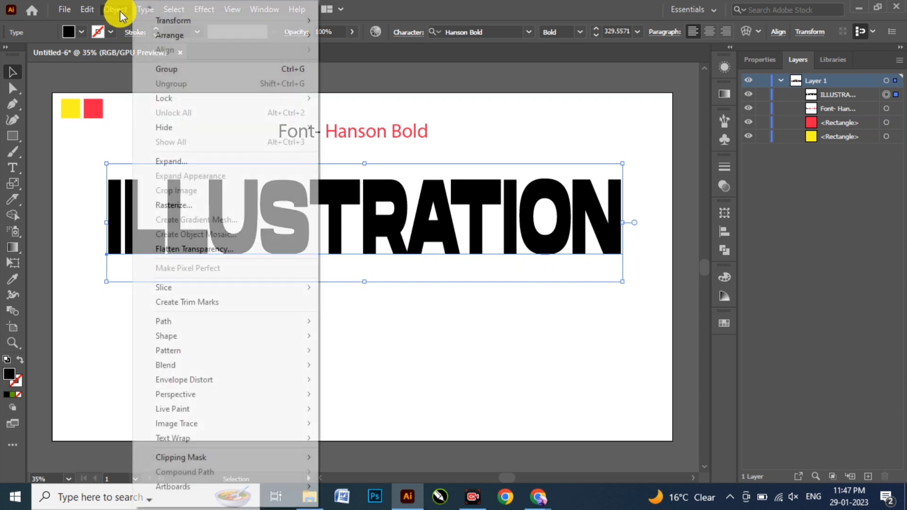
left_click(194, 163)
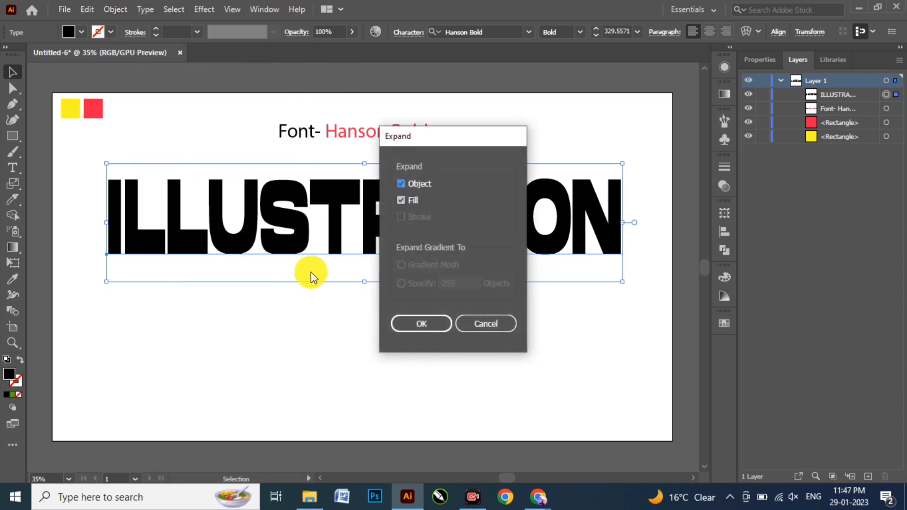
left_click(395, 322)
Cut the lettering with the Knife along a straight diagonal from the first letter's upper edge to the last letter's lower edge.
left_click(13, 199)
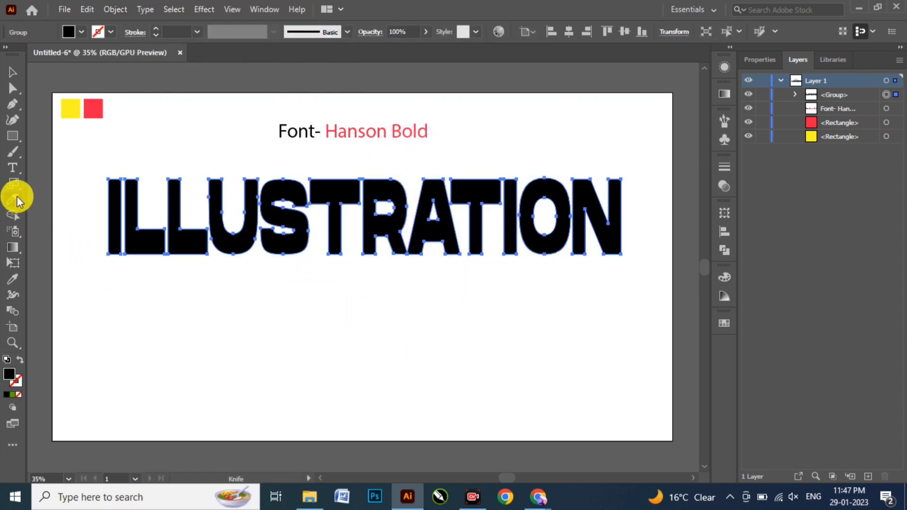
key("alt")
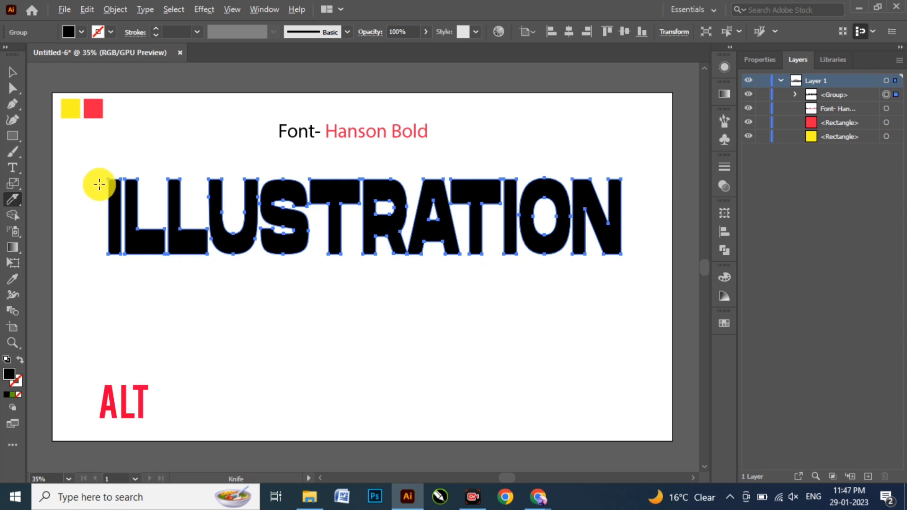
left_click_drag(100, 184, 628, 246)
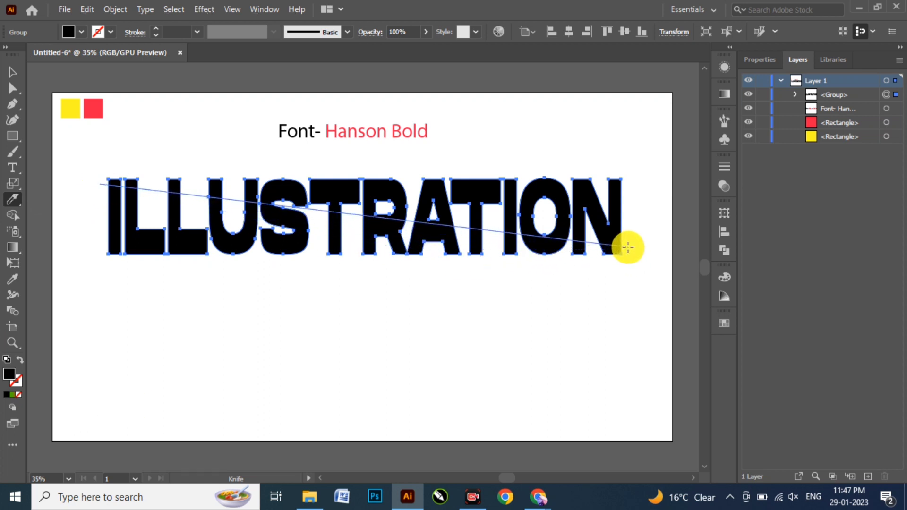
left_click_drag(628, 247, 628, 247)
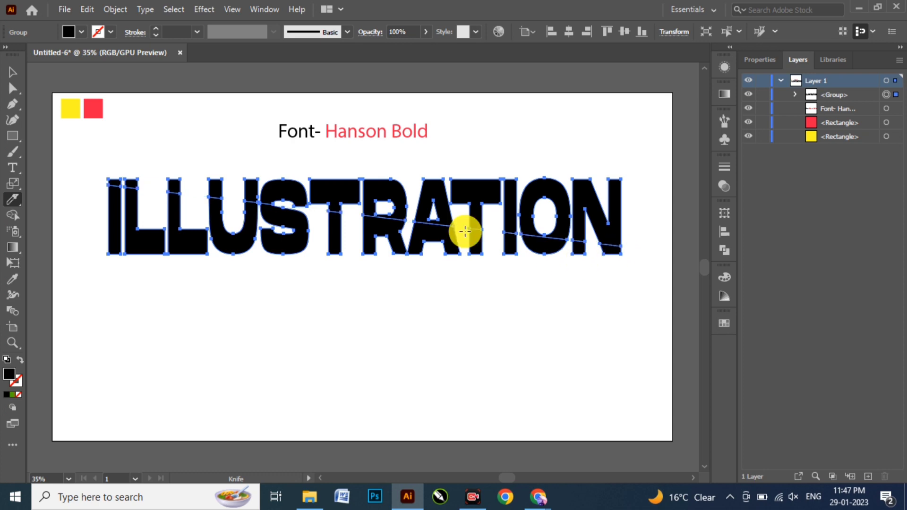
Ungroup the sliced lettering into separate pieces and clear the selection.
left_click(13, 72)
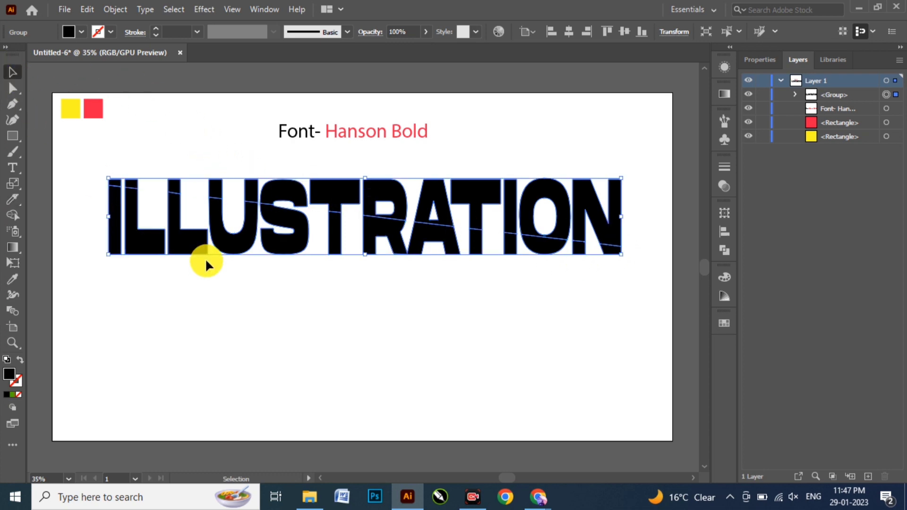
left_click(114, 10)
left_click(182, 84)
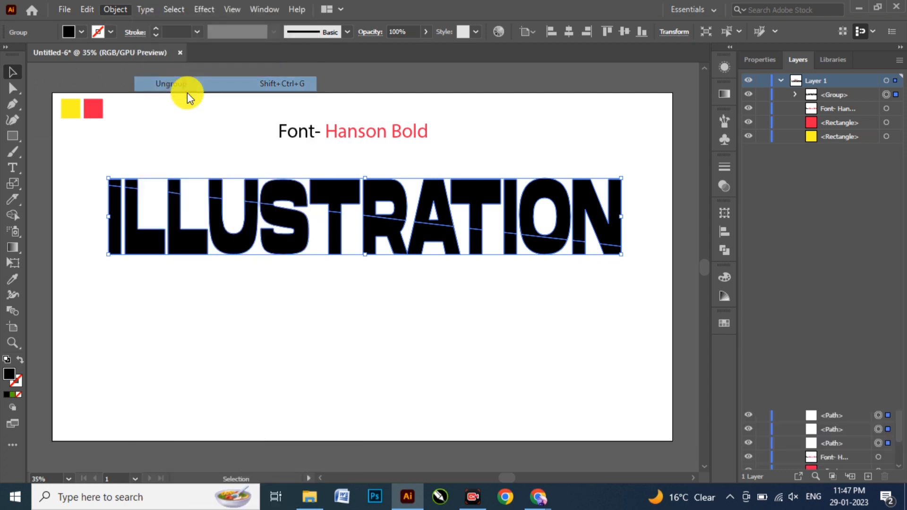
left_click(124, 235)
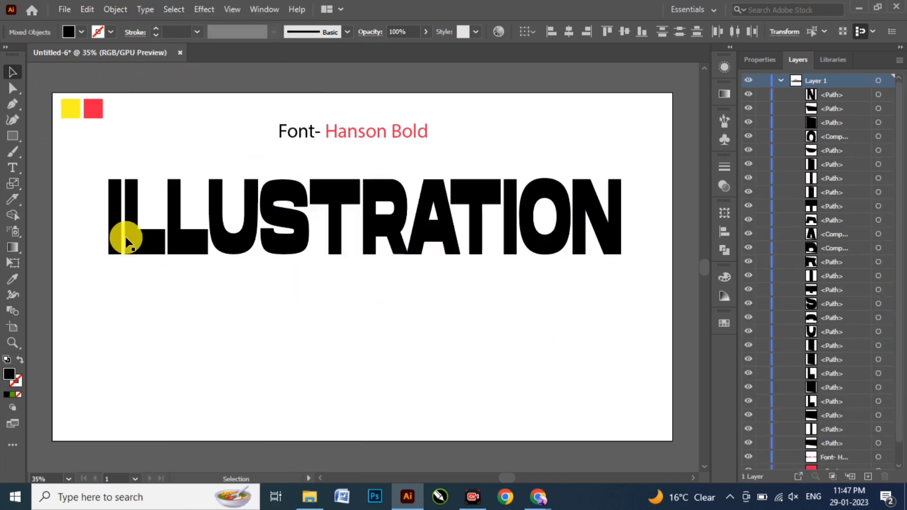
Group all the letter pieces below the diagonal cut and lock that group.
left_click(114, 249)
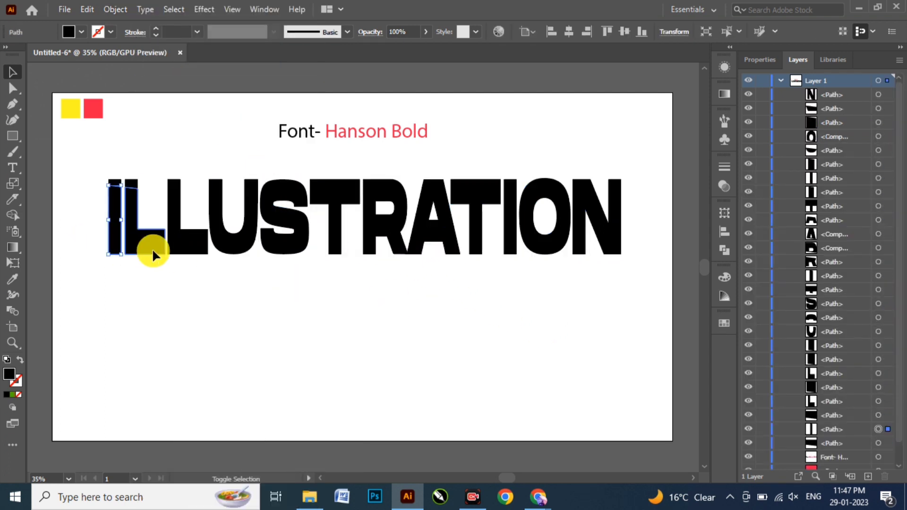
left_click(153, 248, "shift")
left_click(192, 249, "shift")
left_click(238, 247, "shift")
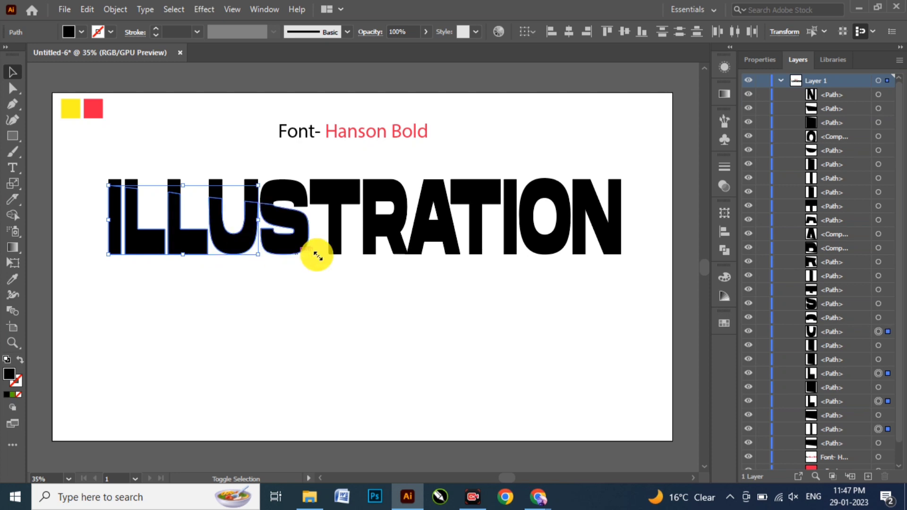
left_click(306, 247, "shift")
left_click(336, 247, "shift")
left_click(395, 238, "shift")
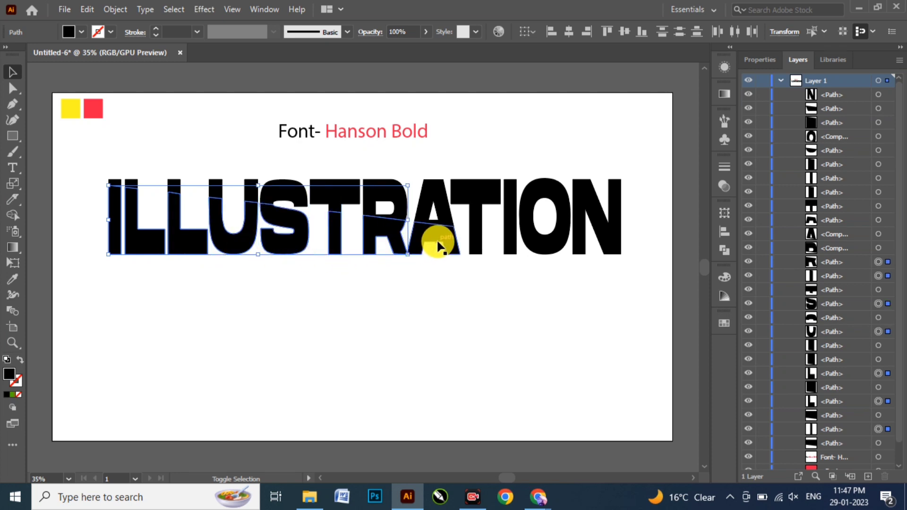
left_click(435, 240, "shift")
left_click(471, 245, "shift")
left_click(510, 250, "shift")
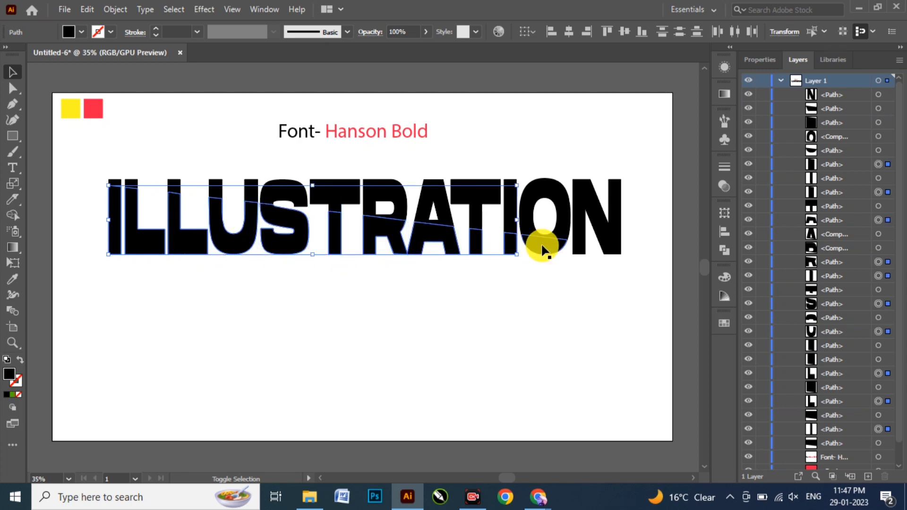
left_click(559, 247, "shift")
left_click(581, 250, "shift")
left_click(611, 254, "shift")
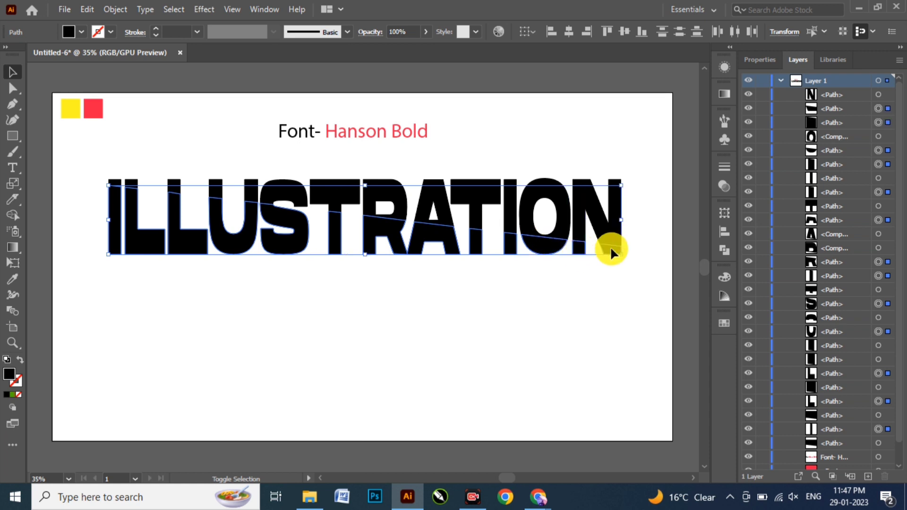
left_click(116, 9)
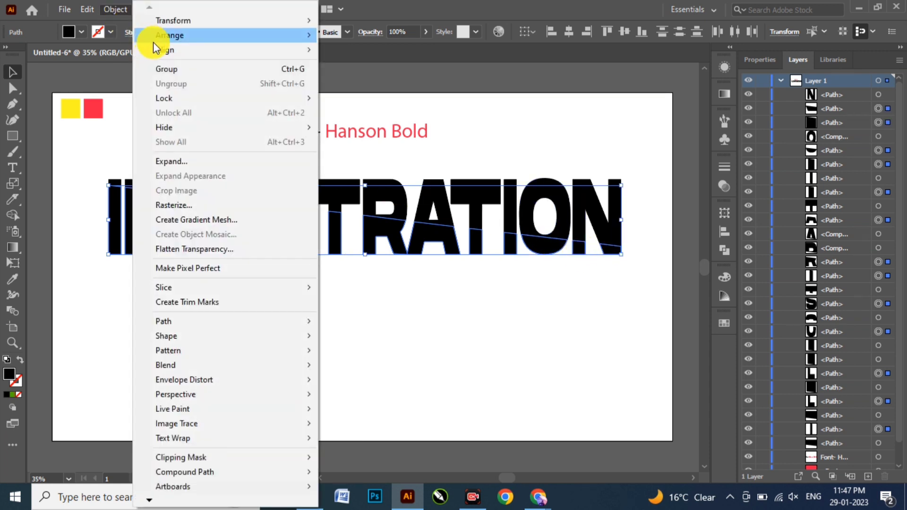
left_click(176, 72)
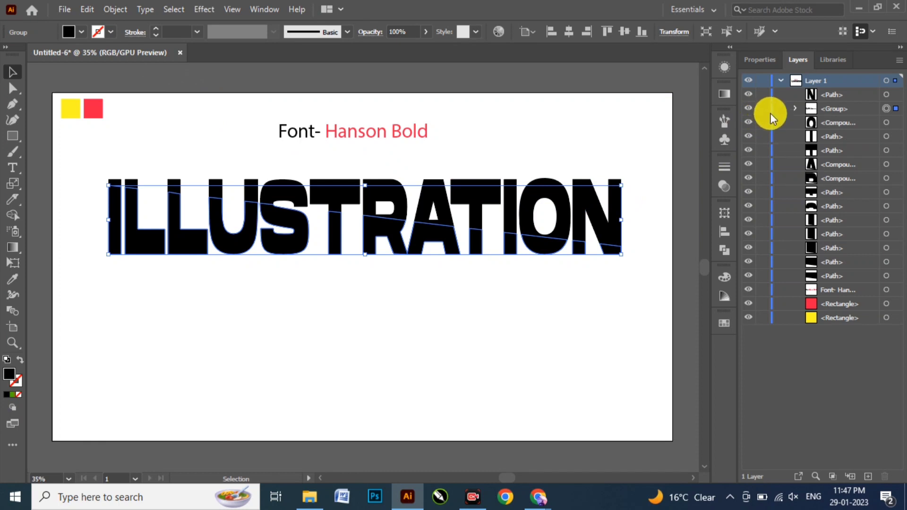
left_click(763, 109)
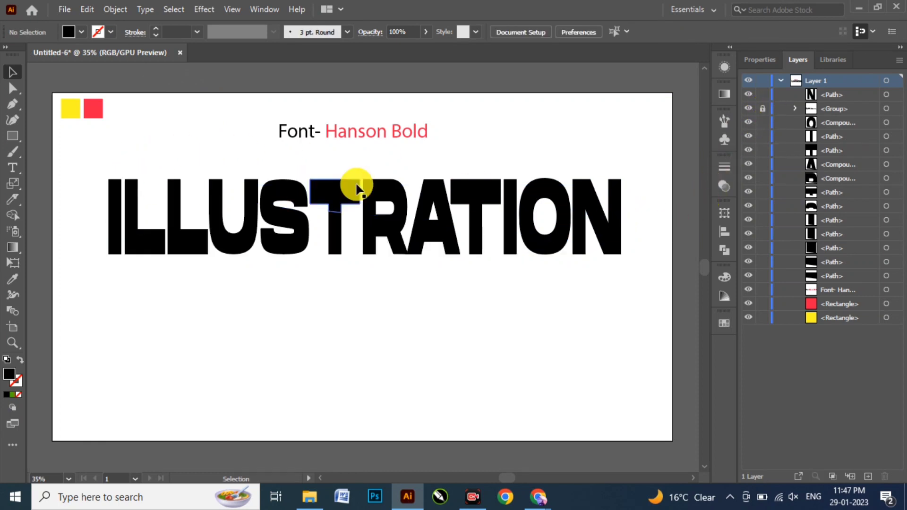
Group all the letter pieces above the diagonal cut.
left_click(614, 189)
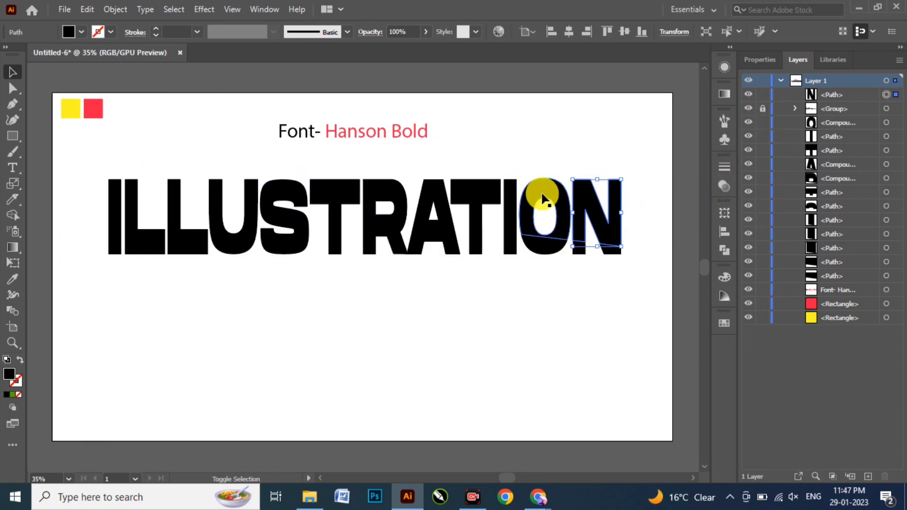
left_click(541, 196, "shift")
left_click(512, 196, "shift")
left_click(485, 191, "shift")
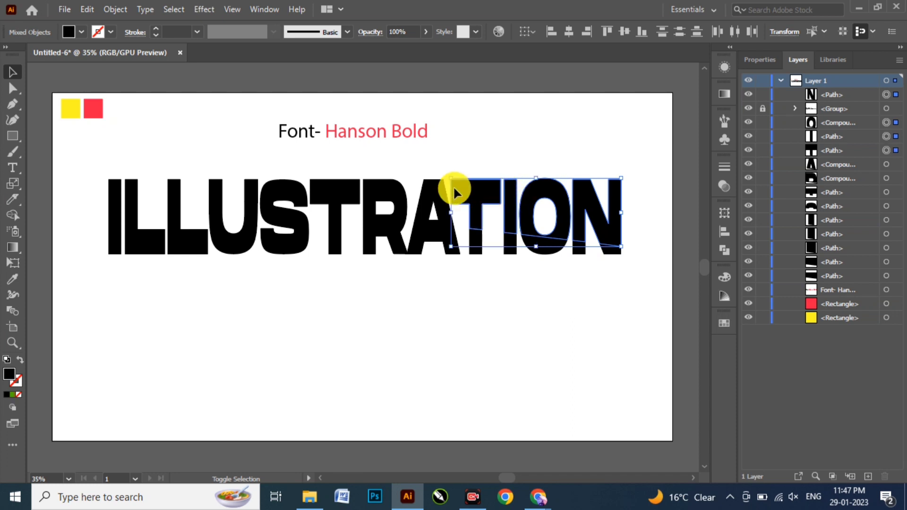
left_click(438, 189, "shift")
left_click(366, 186, "shift")
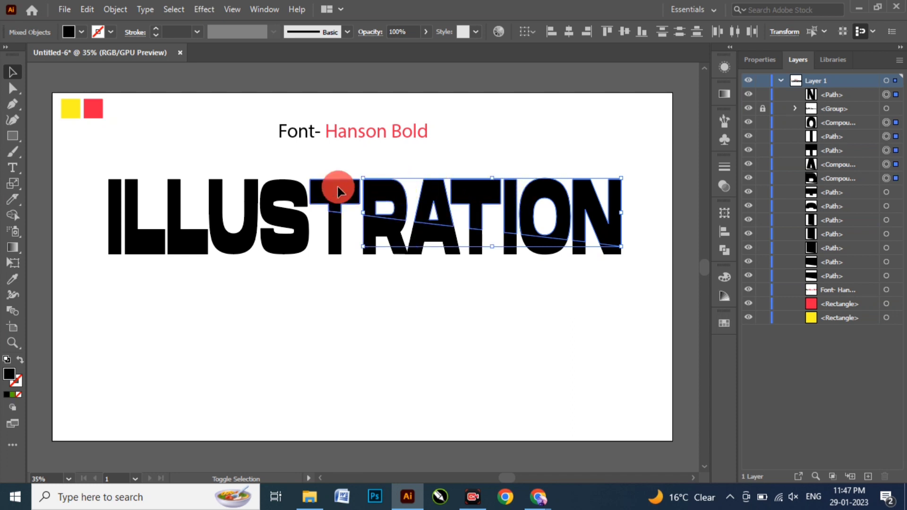
left_click(337, 186, "shift")
left_click(259, 192, "shift")
left_click(238, 191, "shift")
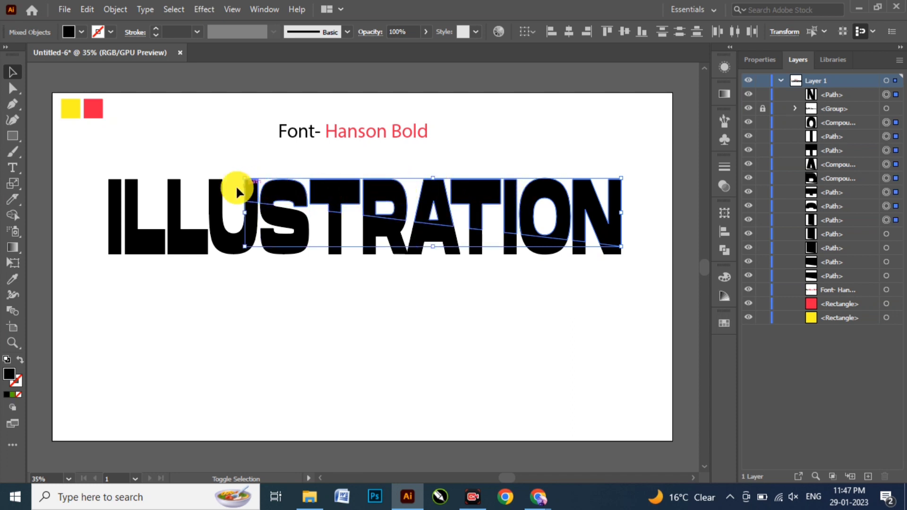
left_click(220, 191, "shift")
left_click(175, 189, "shift")
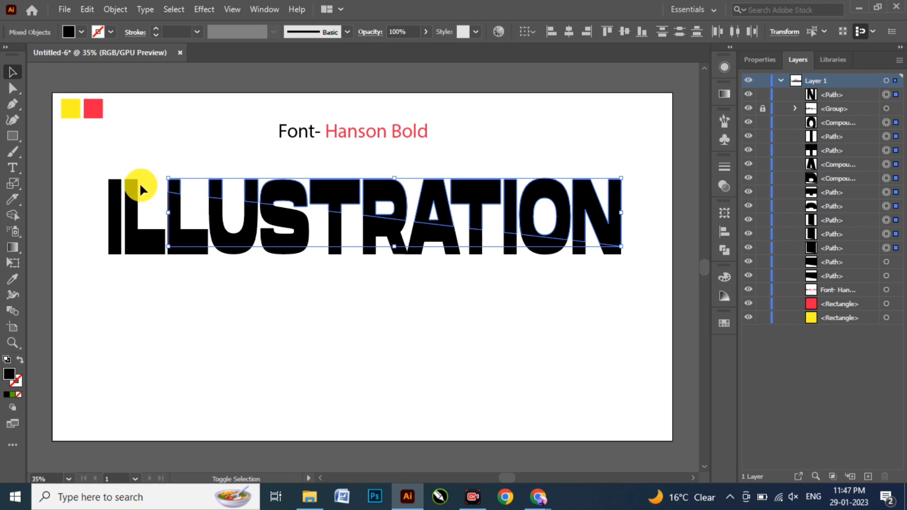
left_click(132, 183, "shift")
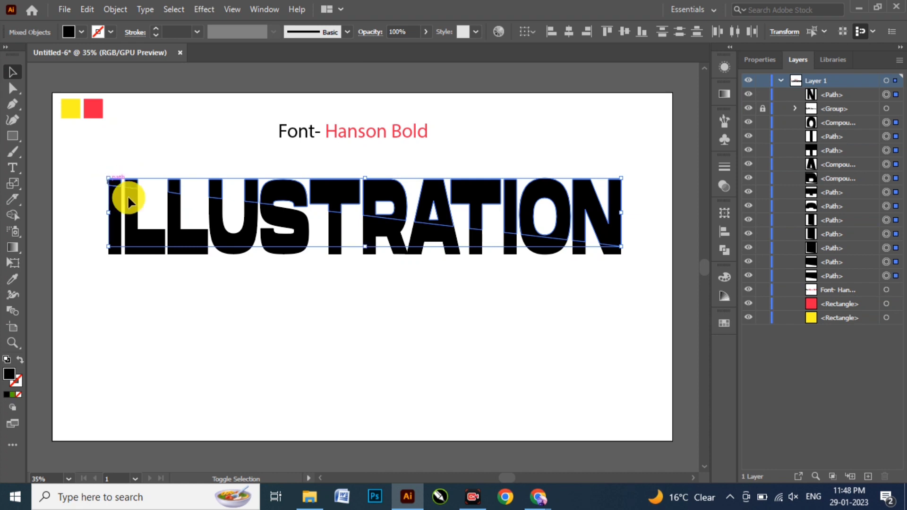
left_click(112, 9)
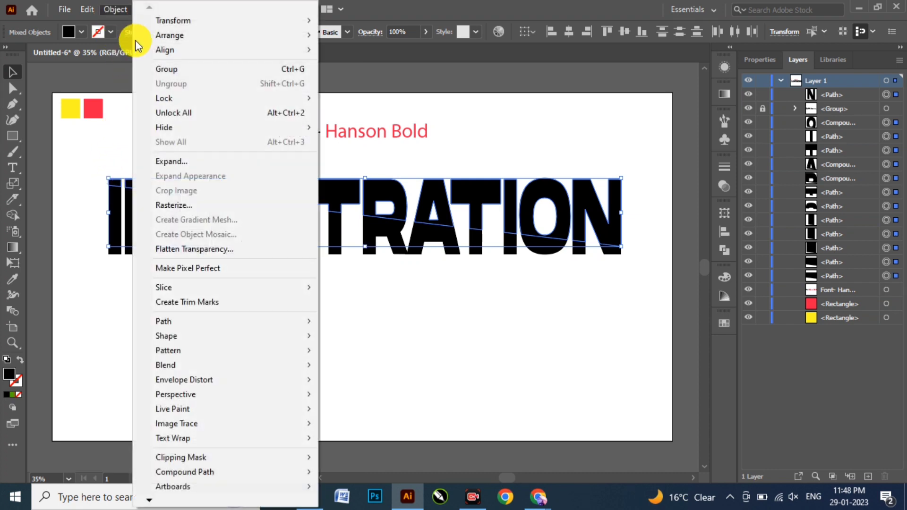
left_click(184, 70)
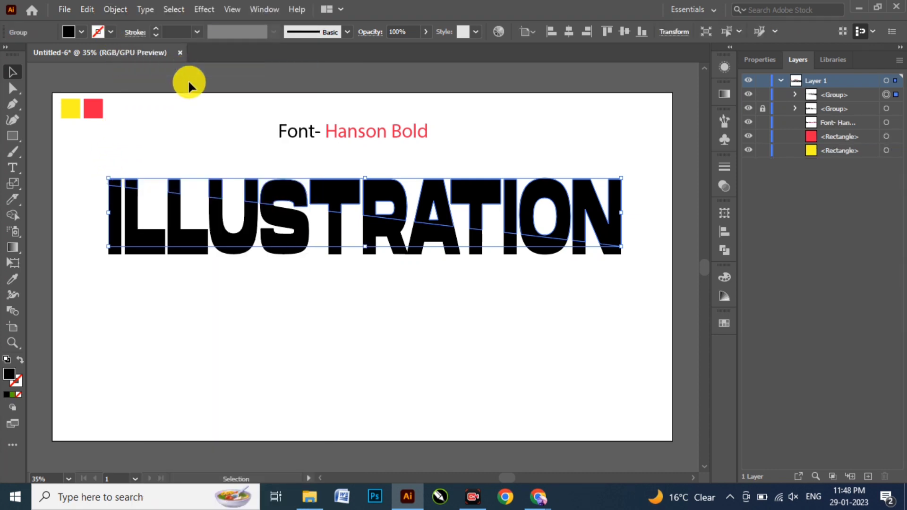
Fill the upper letter group with the yellow square's color using the Eyedropper, and unlock the lower group.
left_click(18, 276)
left_click(71, 102)
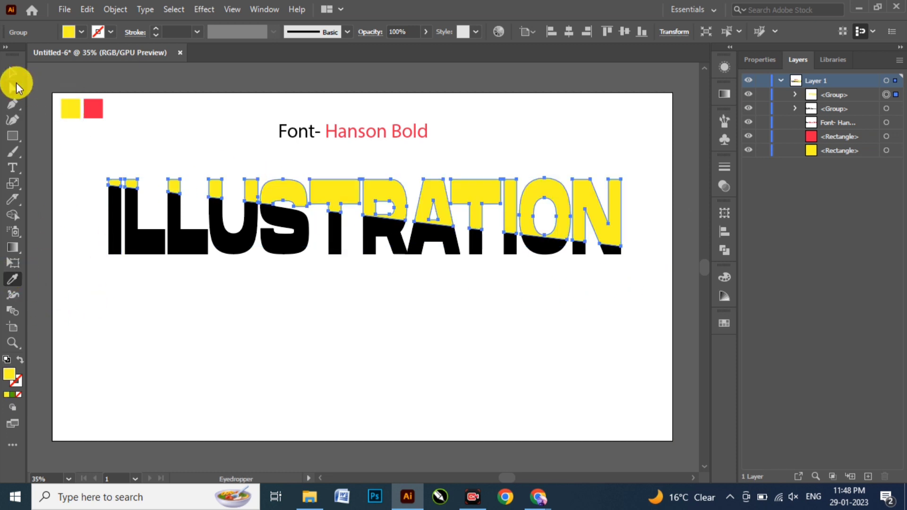
left_click(13, 71)
Fill the lower letter group with the red square's color using the Eyedropper, and deselect it.
left_click(81, 129)
left_click(152, 251)
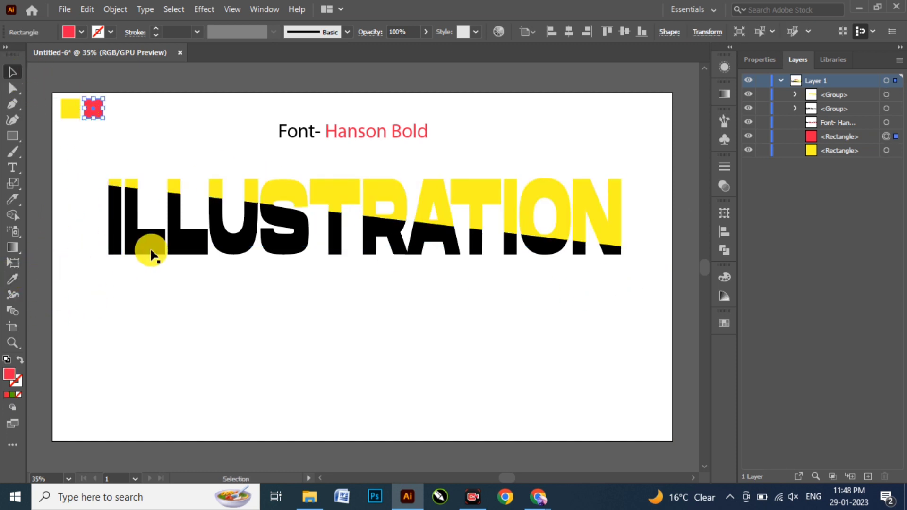
left_click(13, 283)
left_click(95, 108)
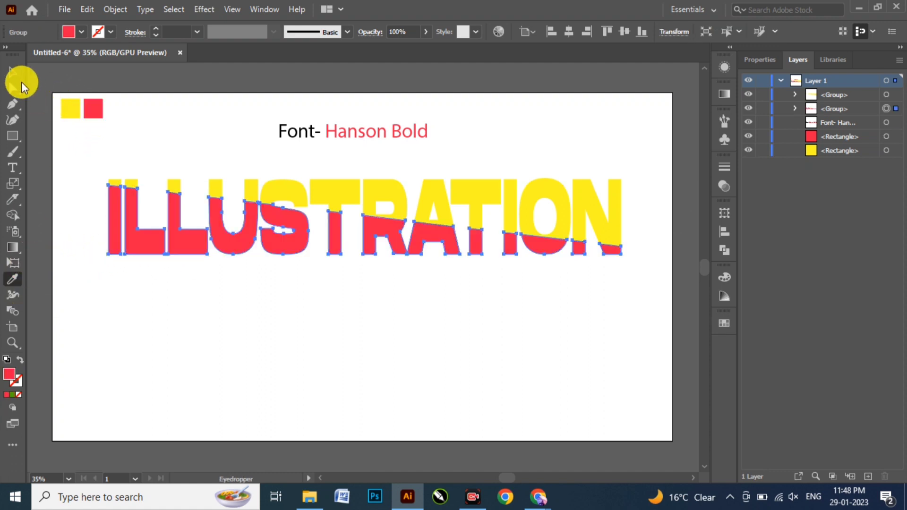
left_click(21, 81)
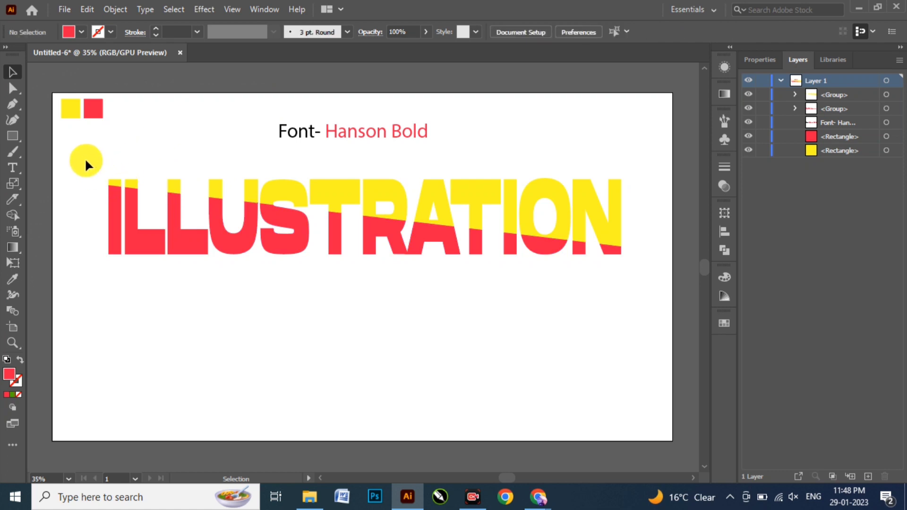
Make a reflected copy of both letter groups across the horizontal axis.
left_click_drag(84, 158, 642, 264)
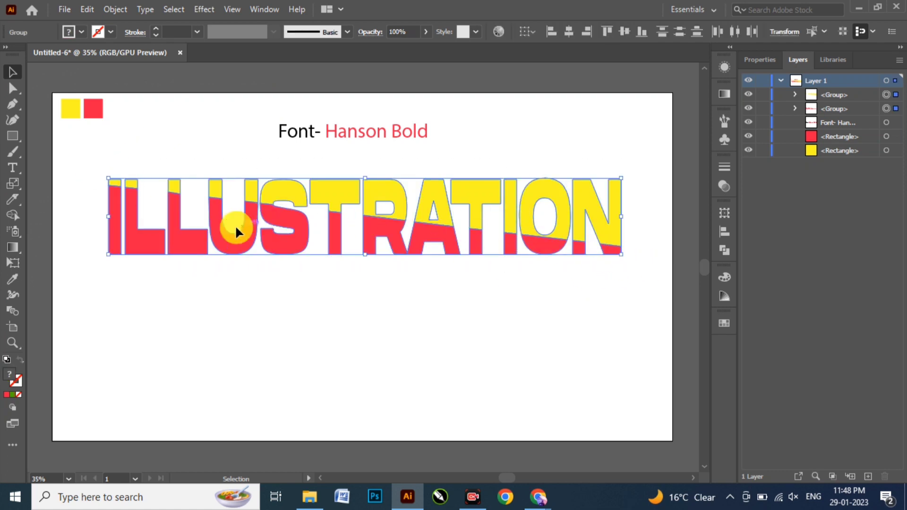
right_click(267, 188)
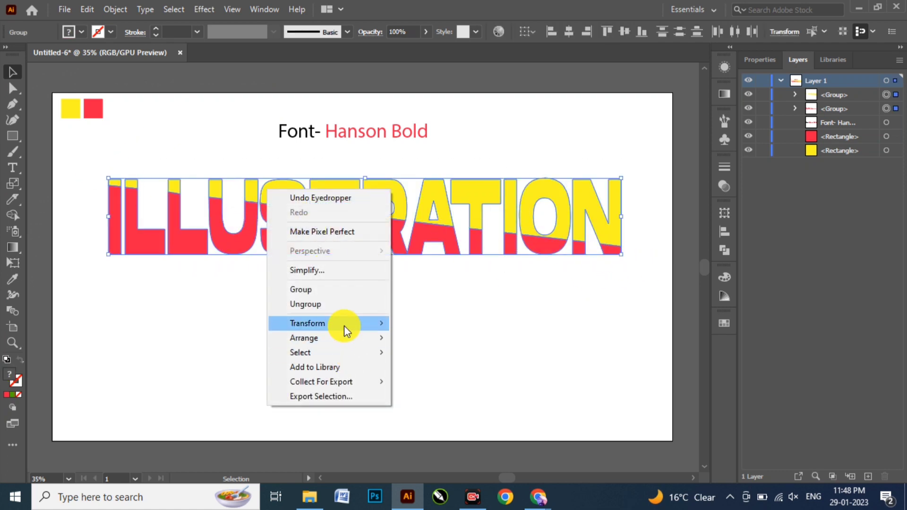
mouse_move(344, 324)
left_click(444, 372)
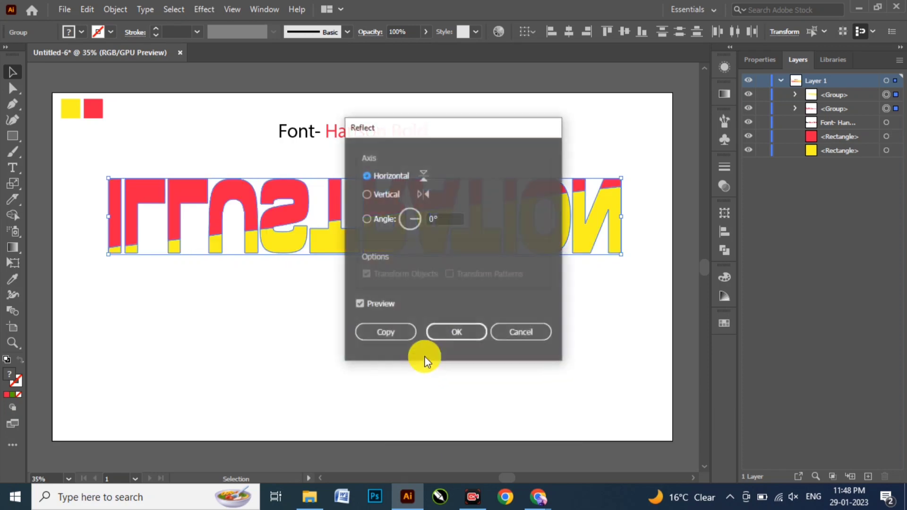
left_click(397, 333)
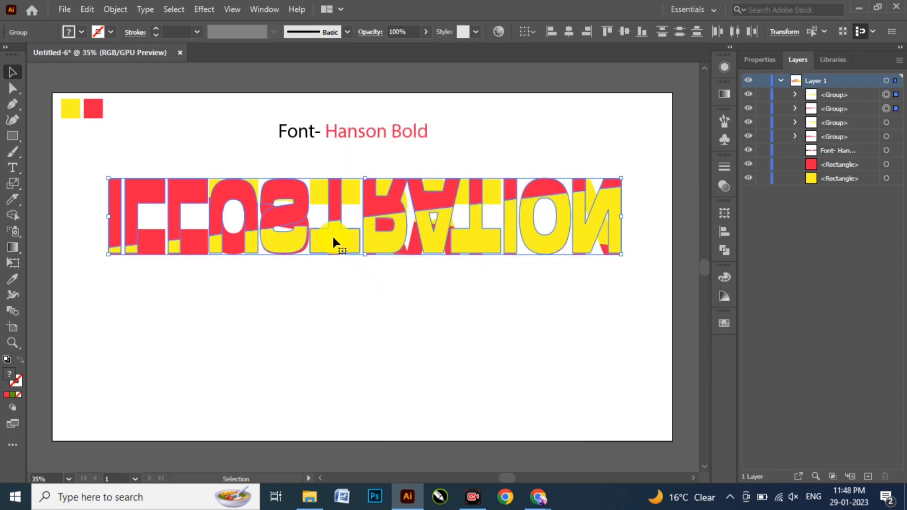
Move the reflected copy just below the original lettering and unite its two letter groups with Pathfinder.
left_click_drag(333, 241, 335, 322)
left_click(393, 381)
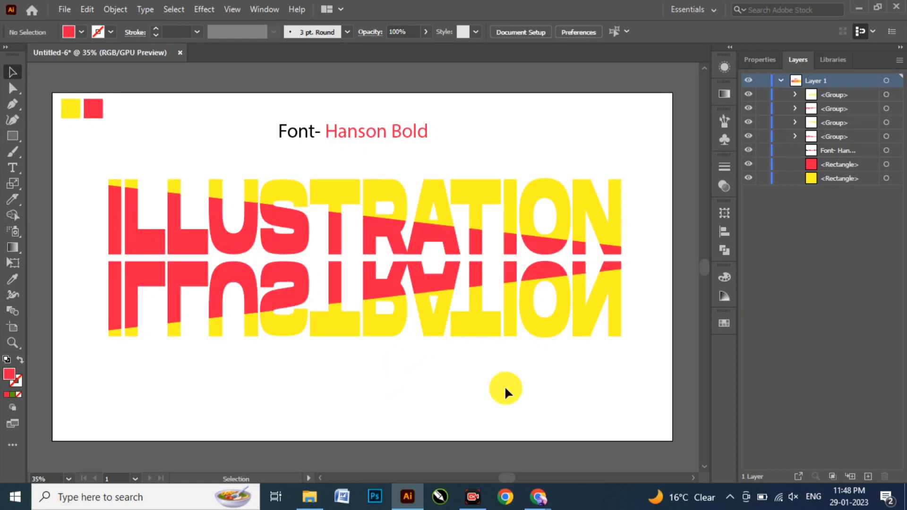
left_click_drag(559, 262, 560, 263)
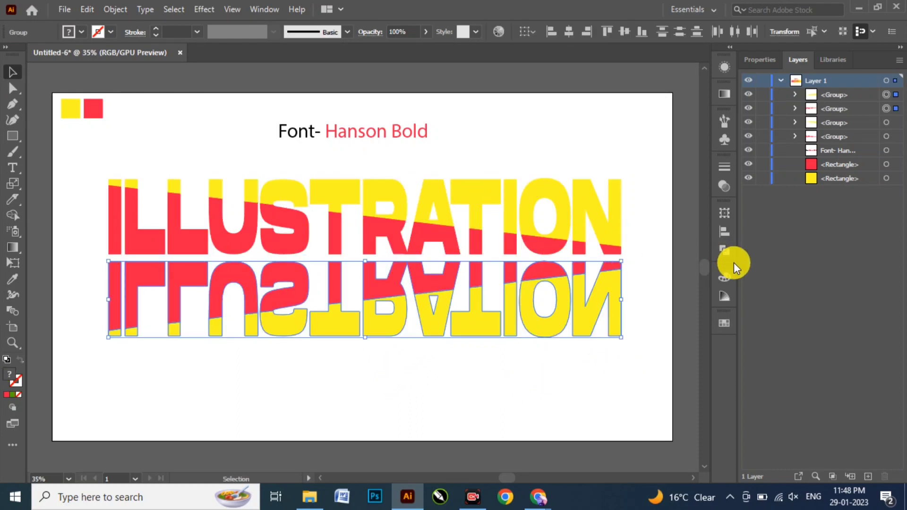
left_click(725, 250)
left_click(569, 243)
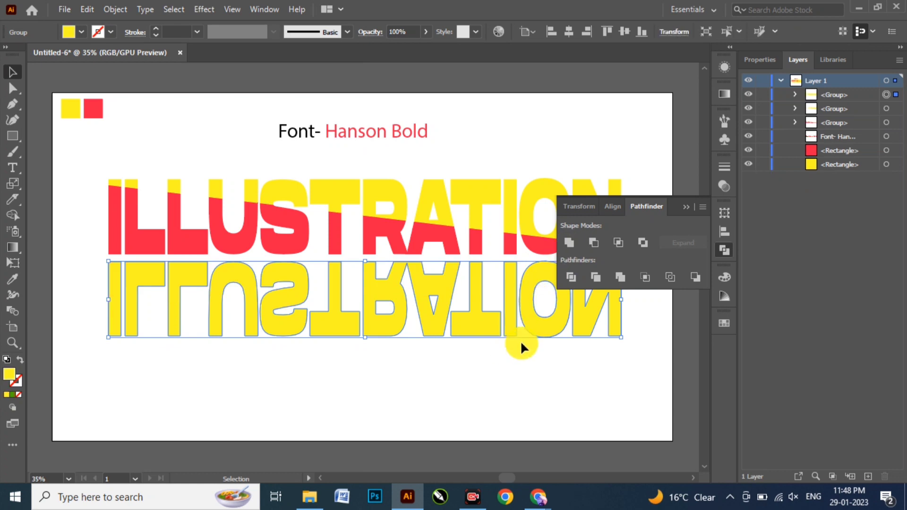
left_click(686, 206)
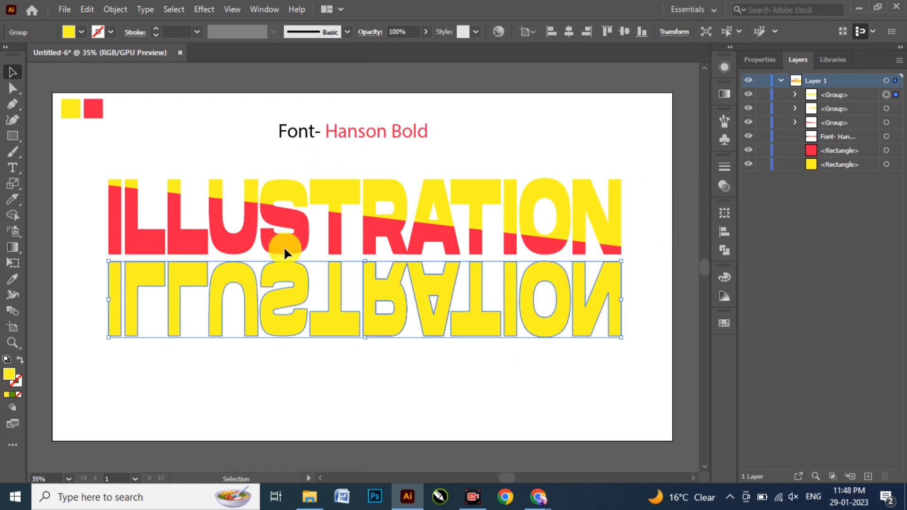
Fill the united reflected lettering with the red square's color using the Eyedropper, and deselect it.
left_click(182, 153)
left_click(138, 273)
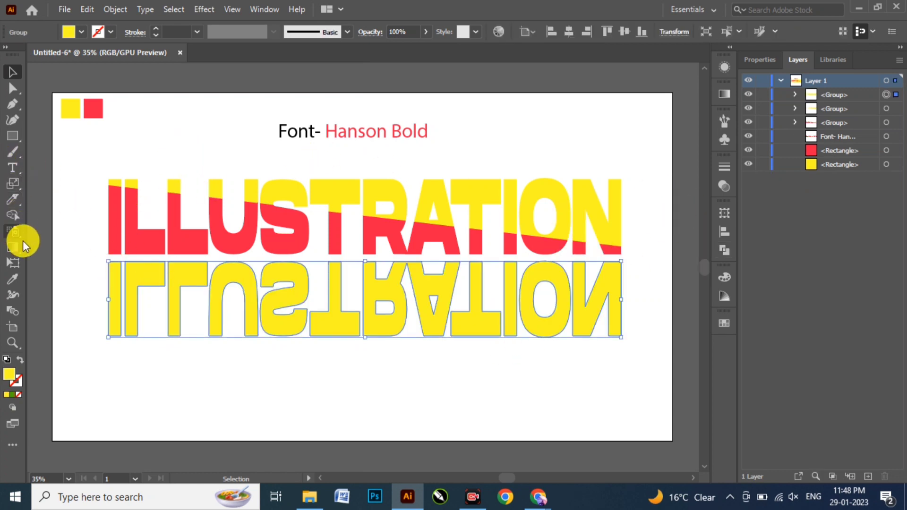
left_click(13, 279)
left_click(95, 105)
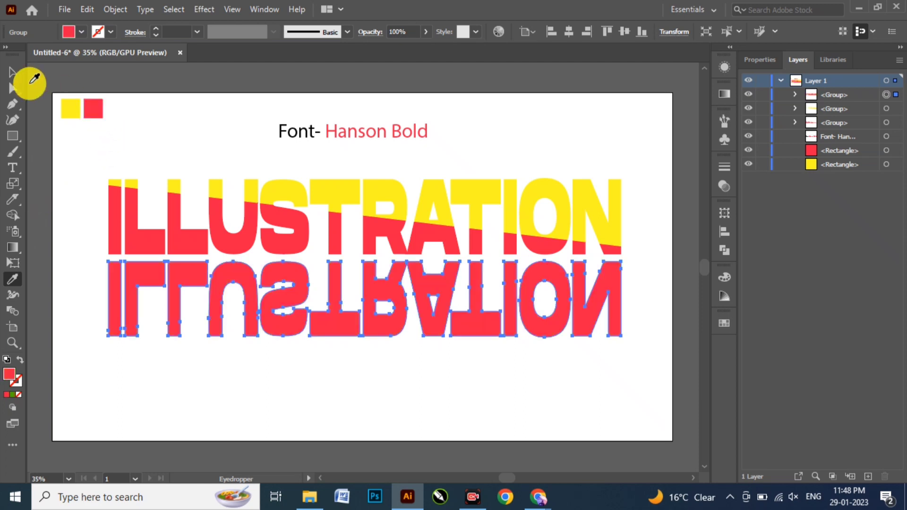
left_click(13, 73)
left_click(73, 169)
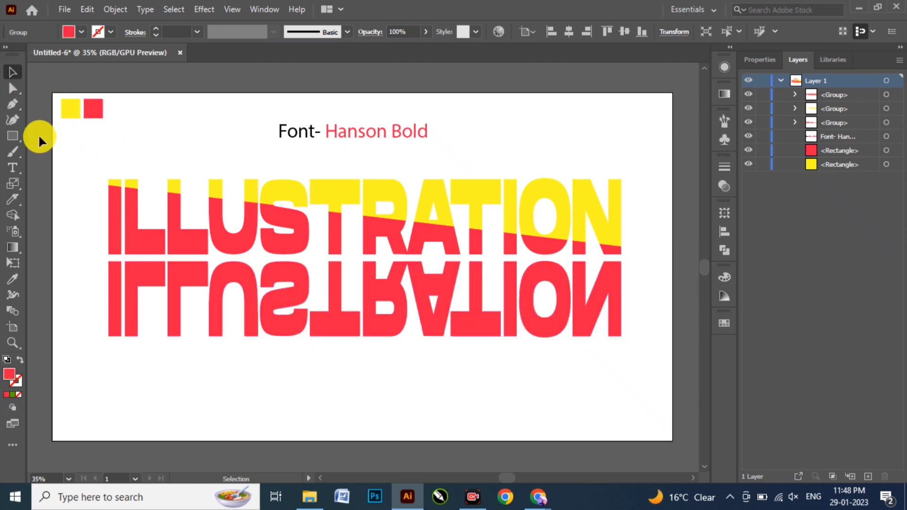
Widen the lower edge of the reflected lettering symmetrically with Free Transform's Perspective Distort, and deselect it.
left_click(130, 316)
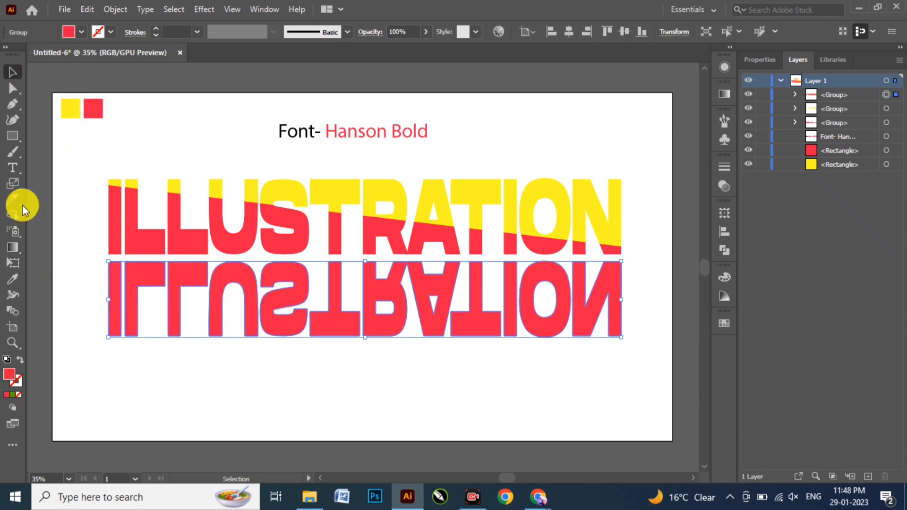
left_click(13, 263)
left_click(74, 162)
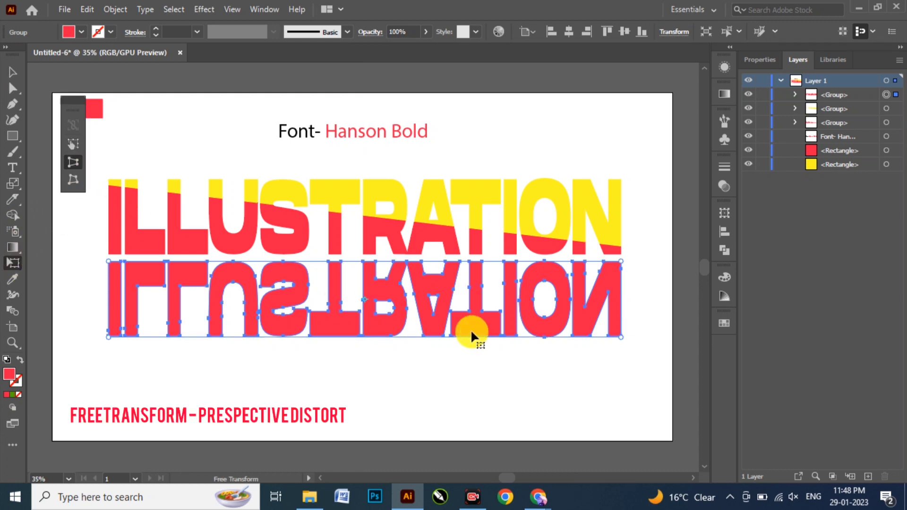
left_click_drag(620, 338, 654, 347)
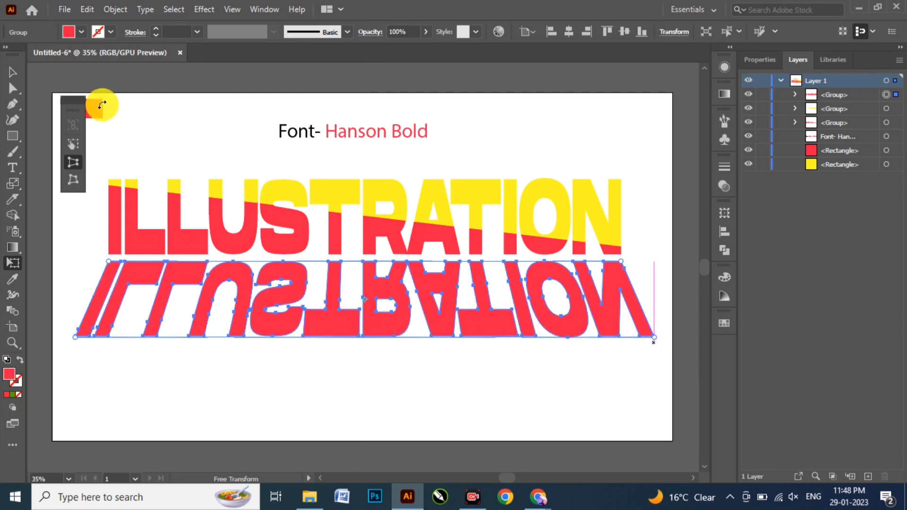
left_click(12, 72)
left_click(75, 144)
Draw a rectangle covering the whole reflected lettering and nudge it slightly down, just clear of the original text.
left_click(12, 136)
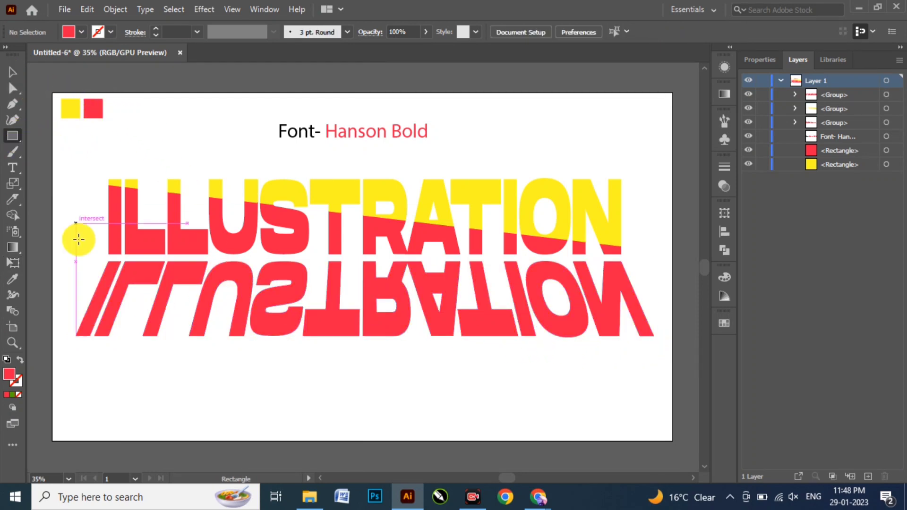
left_click_drag(70, 255, 664, 343)
left_click(13, 73)
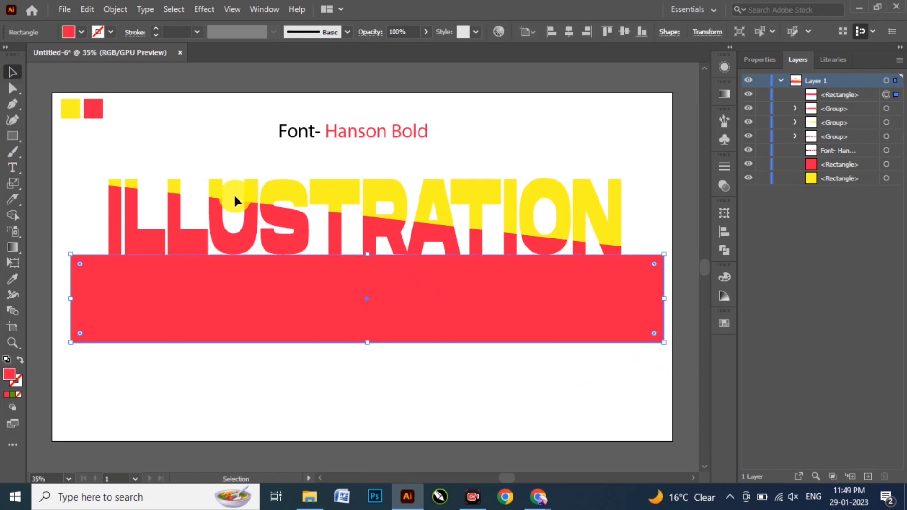
key("Down")
key("Down")
key("Down")
key("Down")
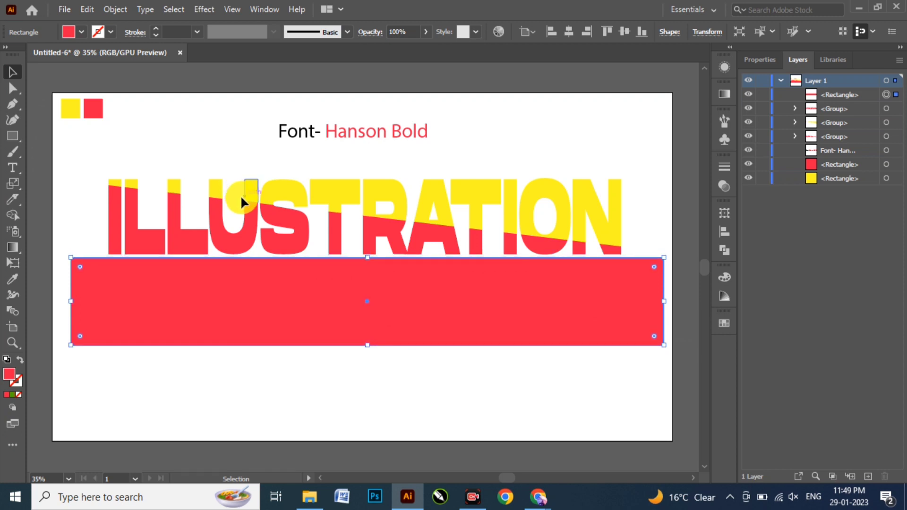
key("Left")
key("Down")
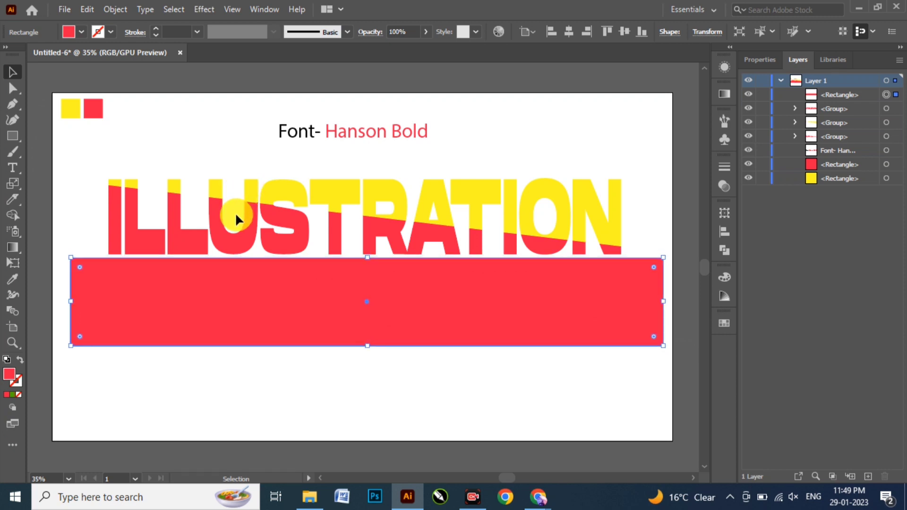
Fill the rectangle over the reflected lettering with black.
left_click(76, 31)
left_click(37, 60)
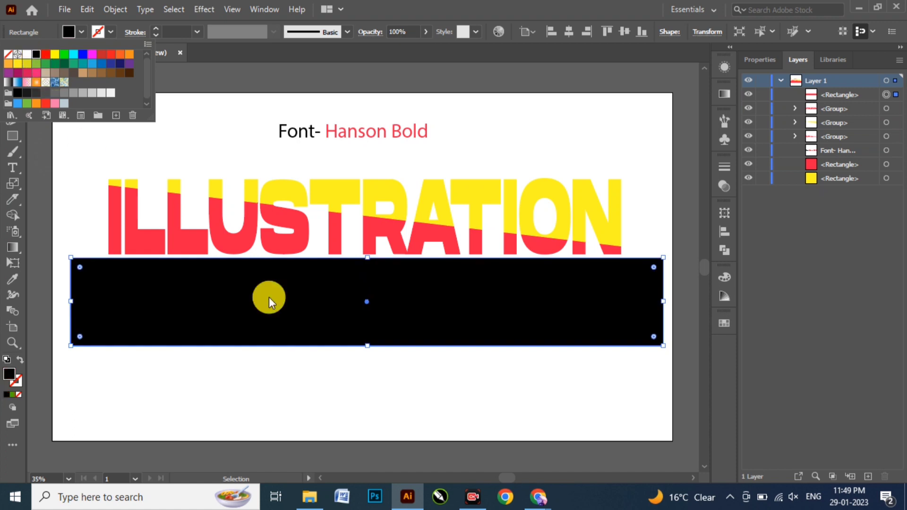
left_click(481, 405)
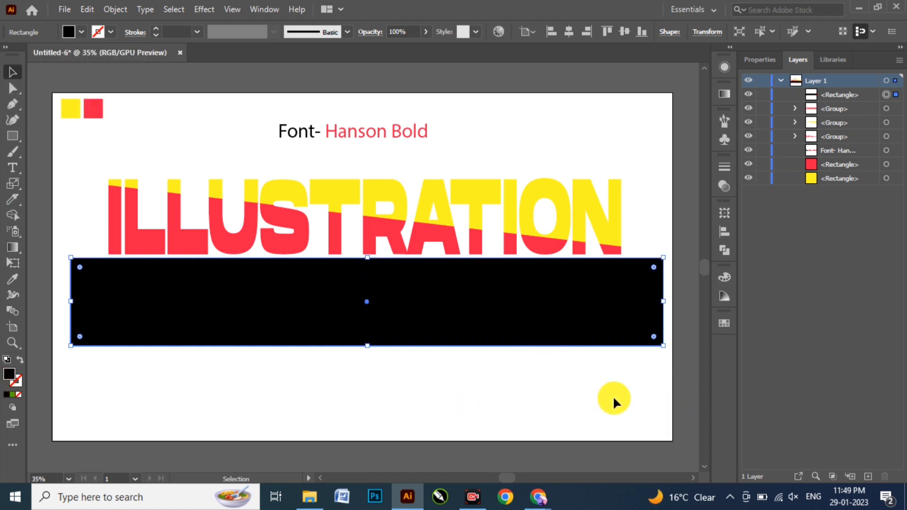
Make an opacity mask from the black rectangle and the reflected lettering beneath it.
left_click_drag(482, 297, 461, 297)
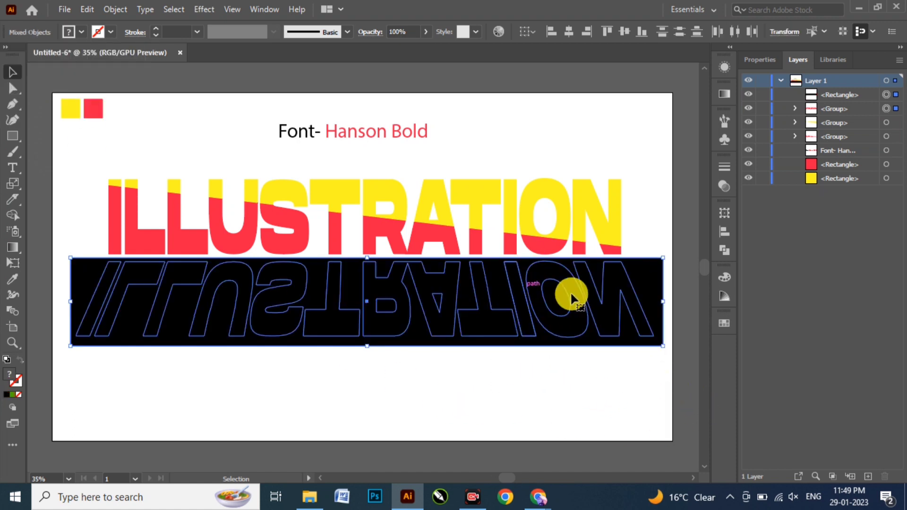
left_click(724, 187)
left_click(690, 204)
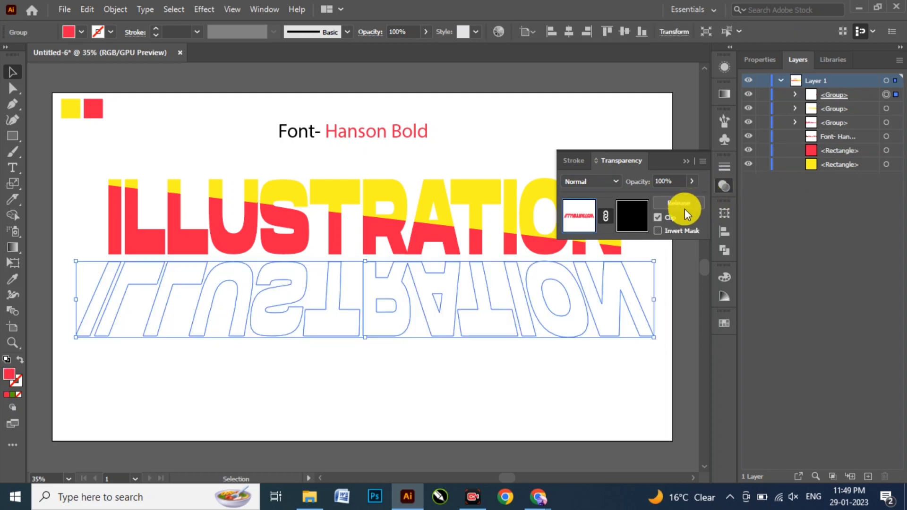
Edit the opacity mask and give its rectangle a linear gradient from black to white.
left_click(643, 222)
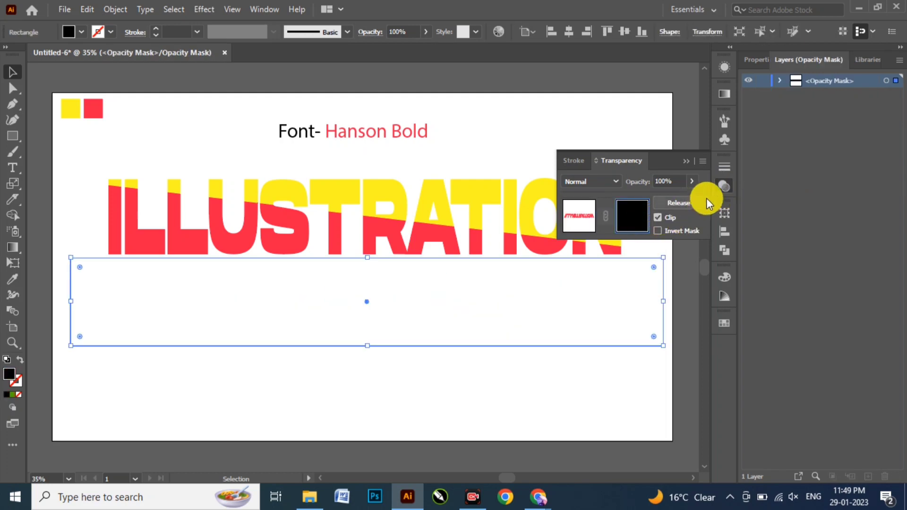
left_click(724, 100)
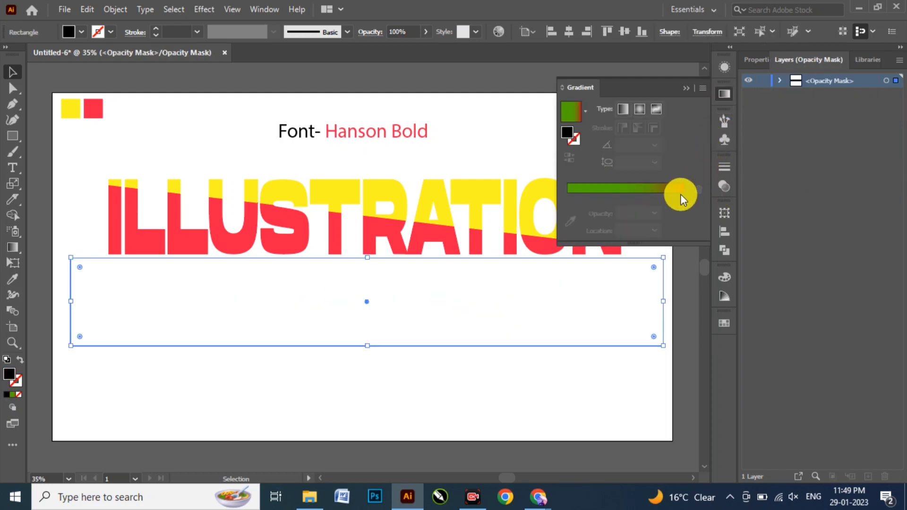
left_click(640, 188)
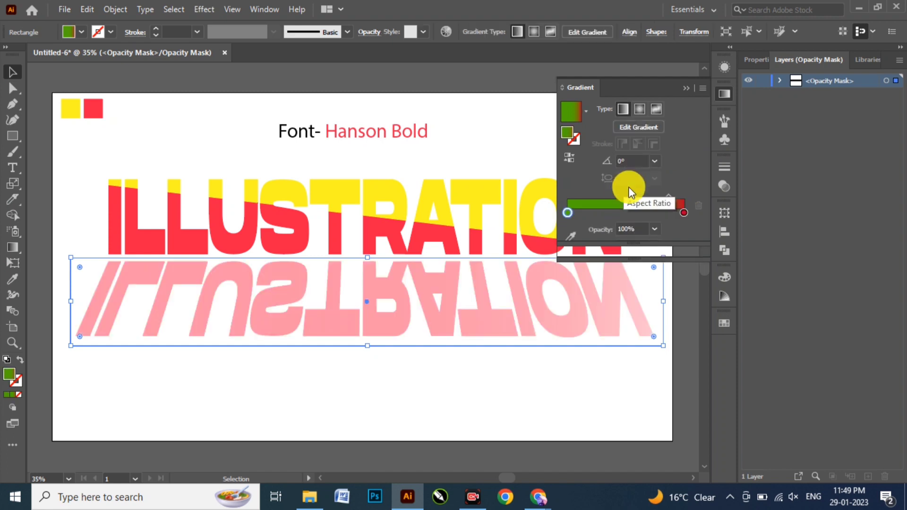
double_click(685, 212)
left_click(543, 329)
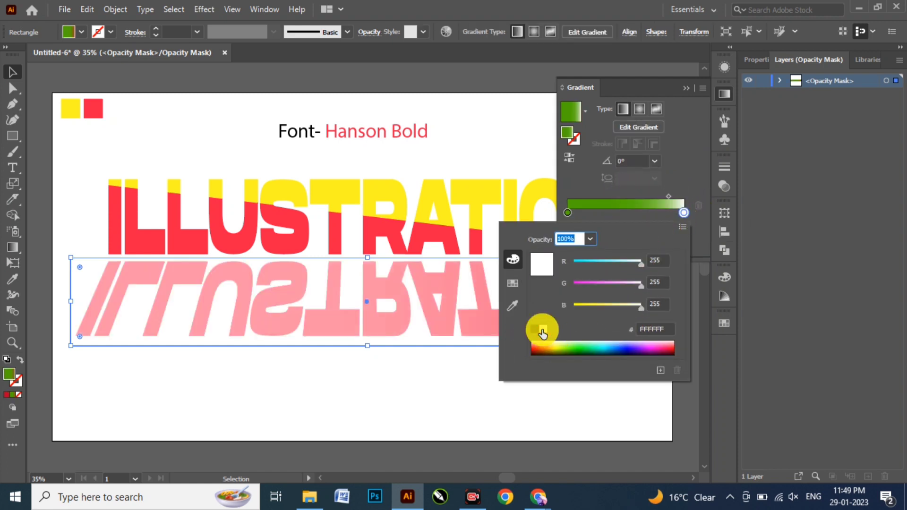
double_click(567, 213)
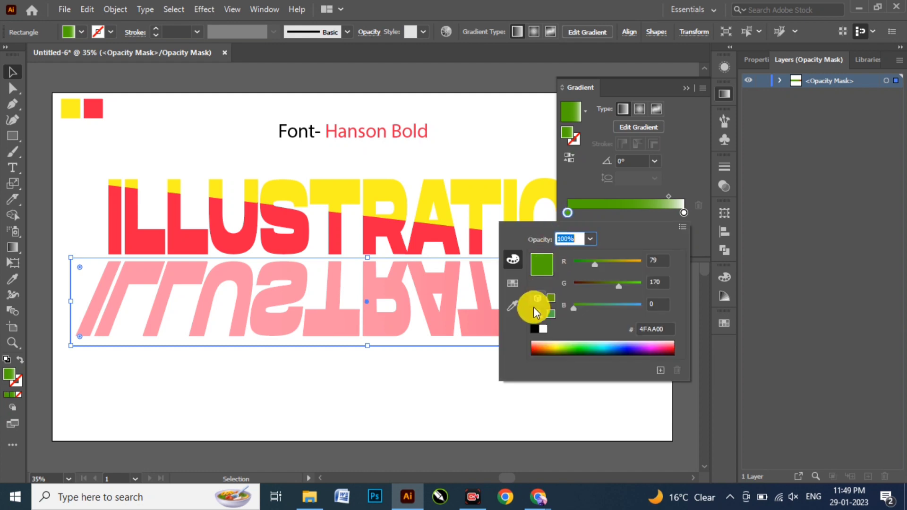
left_click(535, 330)
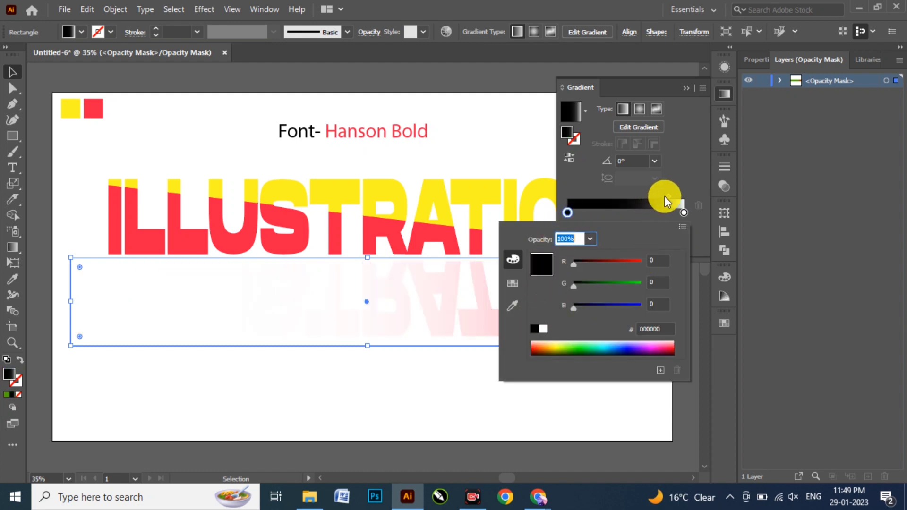
left_click(681, 184)
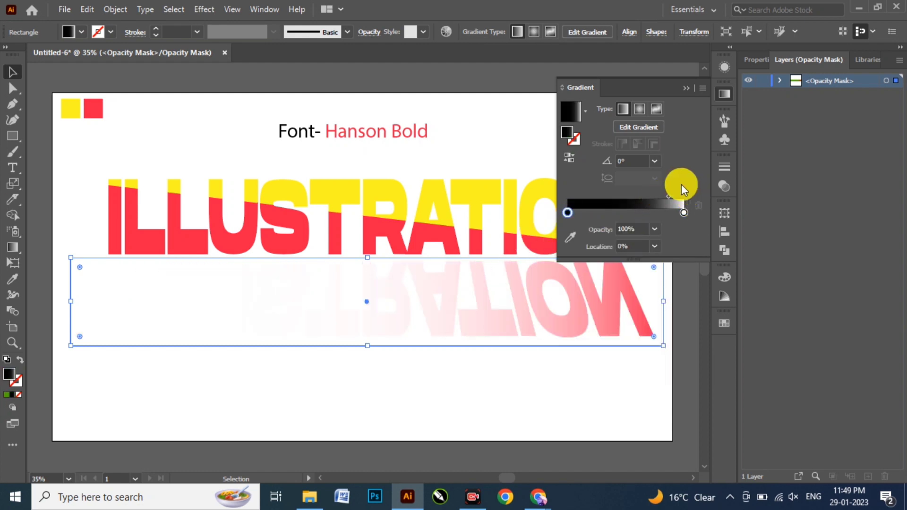
Set the mask gradient's angle to 90° so the reflection fades downward.
left_click(655, 162)
left_click(670, 234)
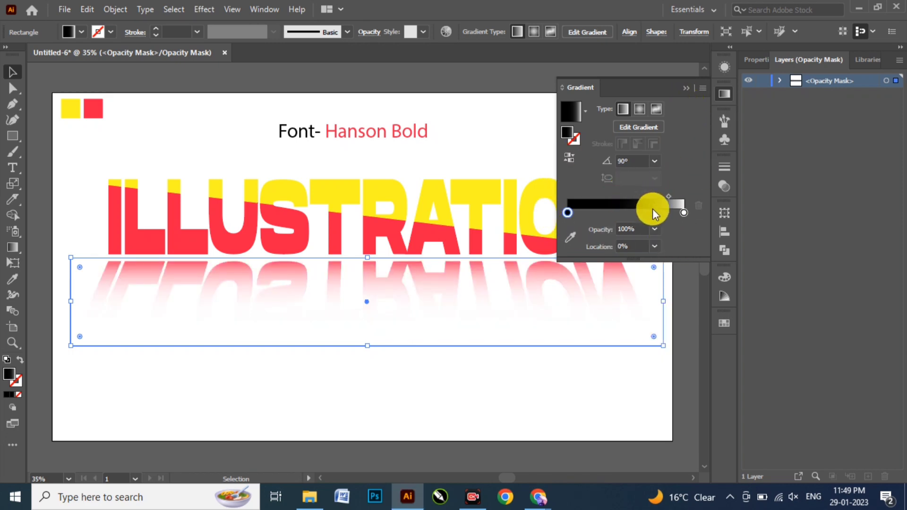
left_click(668, 197)
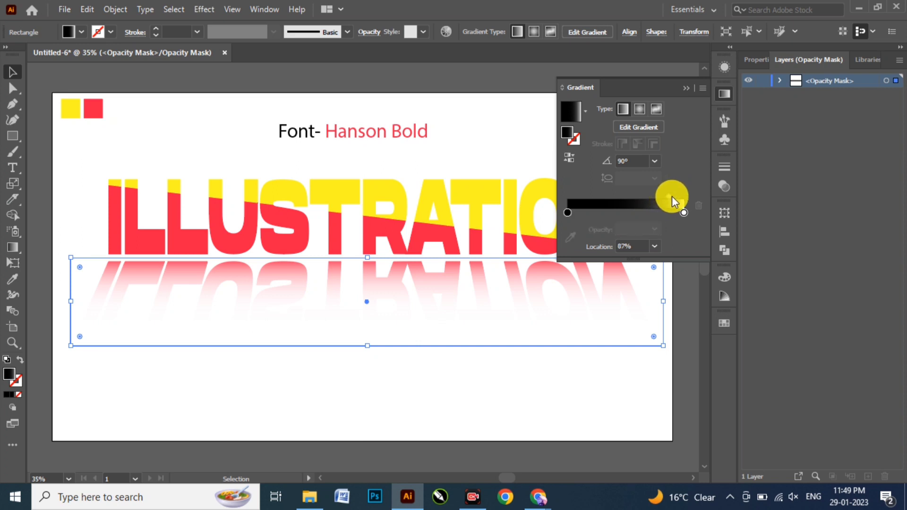
left_click(688, 87)
Lower the mask rectangle's opacity to 93%.
left_click(725, 186)
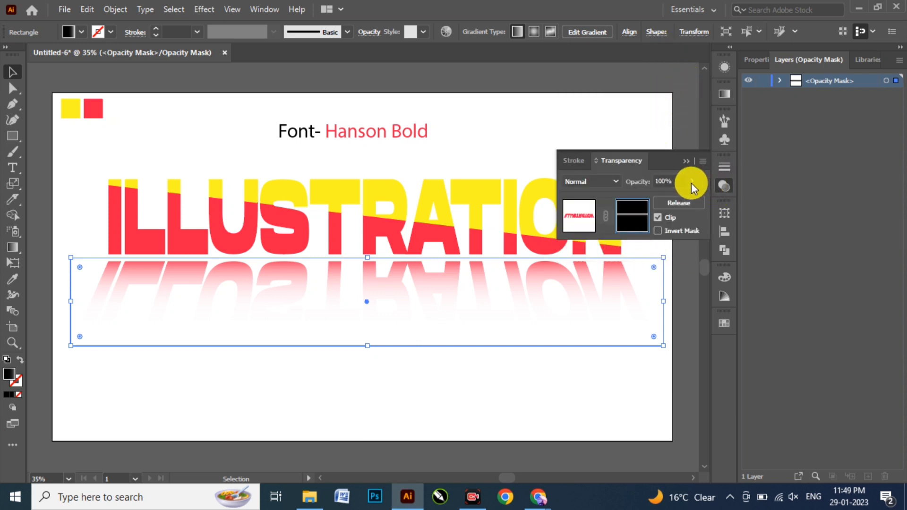
left_click(692, 182)
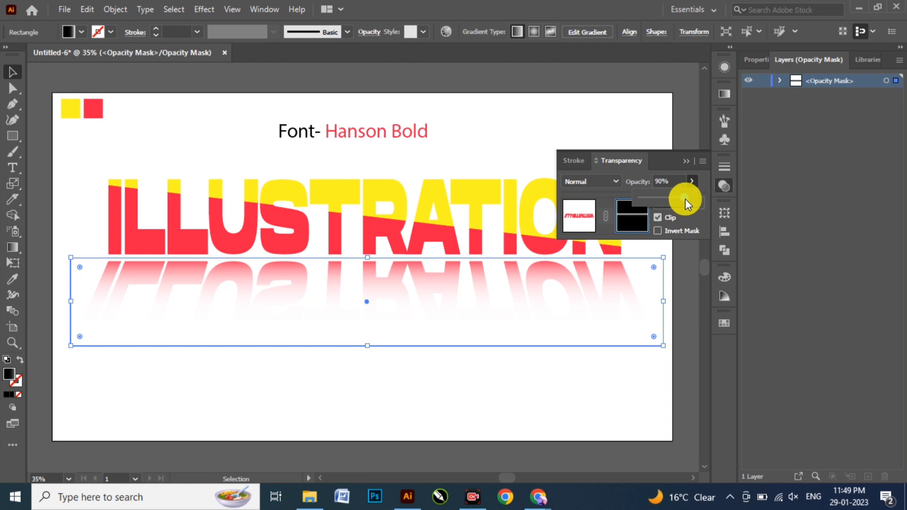
left_click(685, 198)
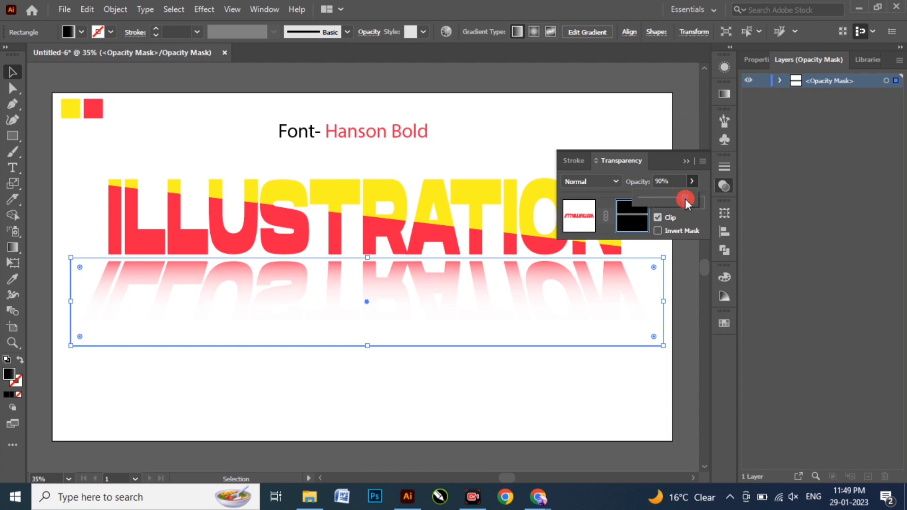
left_click(686, 164)
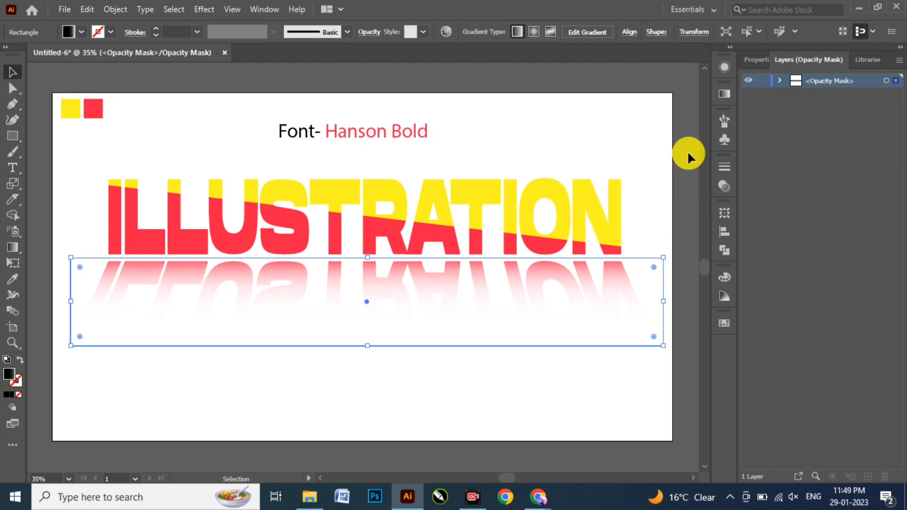
Leave opacity mask editing and return to the reflected lettering's artwork.
left_click(724, 186)
left_click(579, 216)
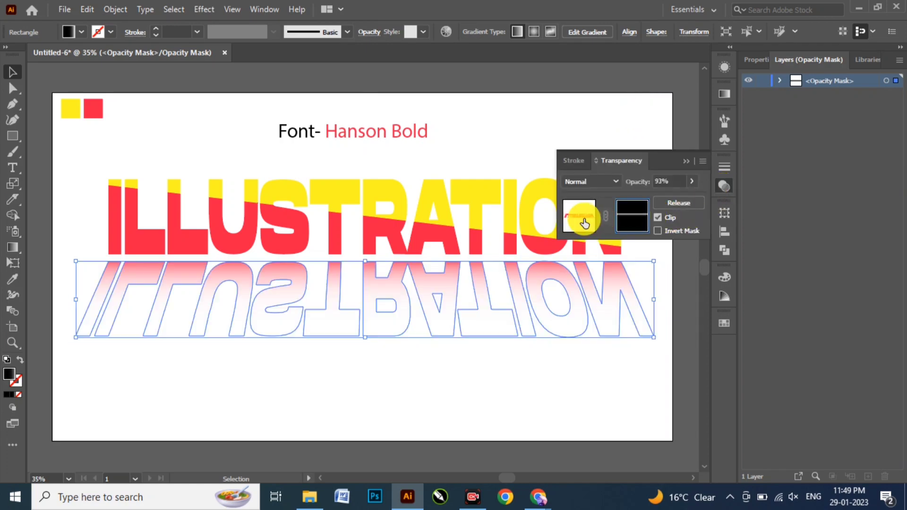
left_click(687, 162)
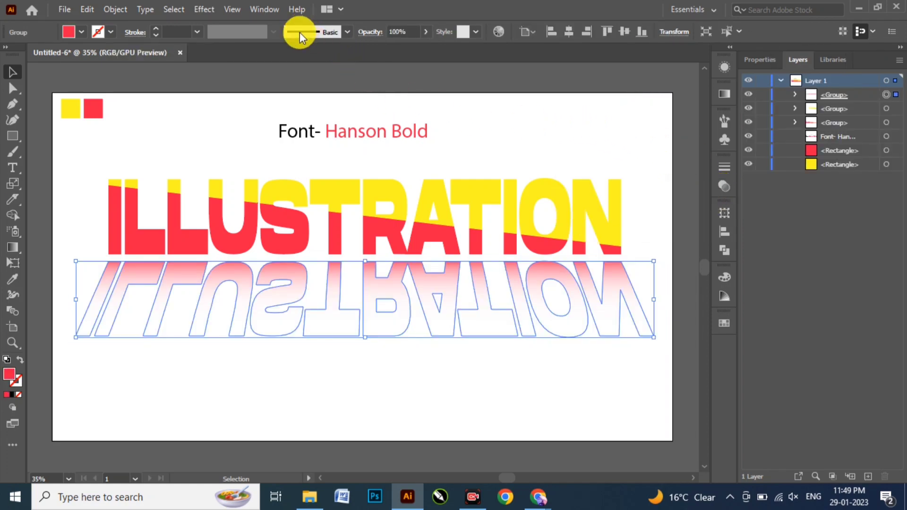
Apply a Gaussian Blur with a radius of about 2.7 pixels to the reflected lettering.
left_click(206, 9)
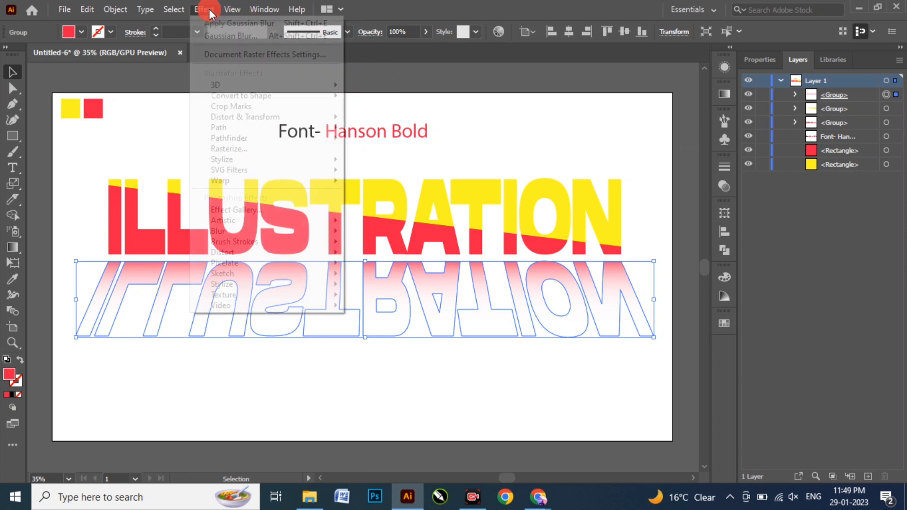
mouse_move(256, 231)
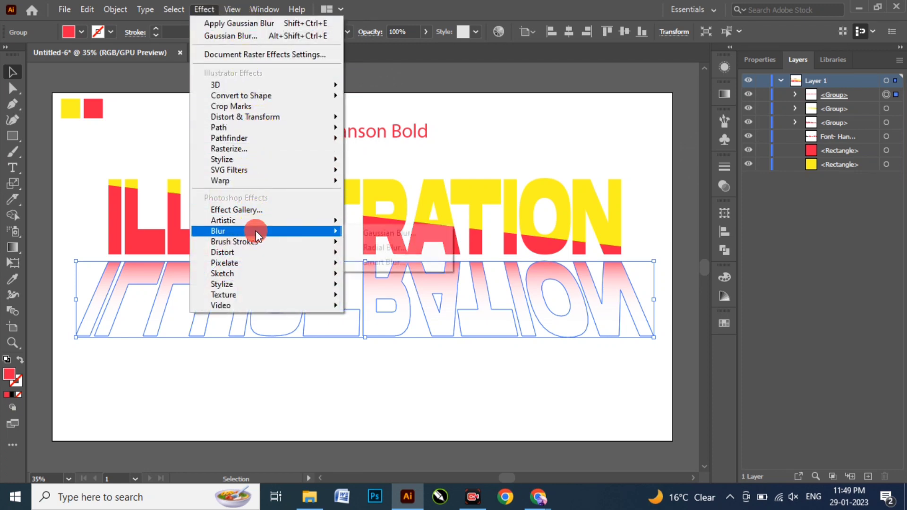
left_click(384, 233)
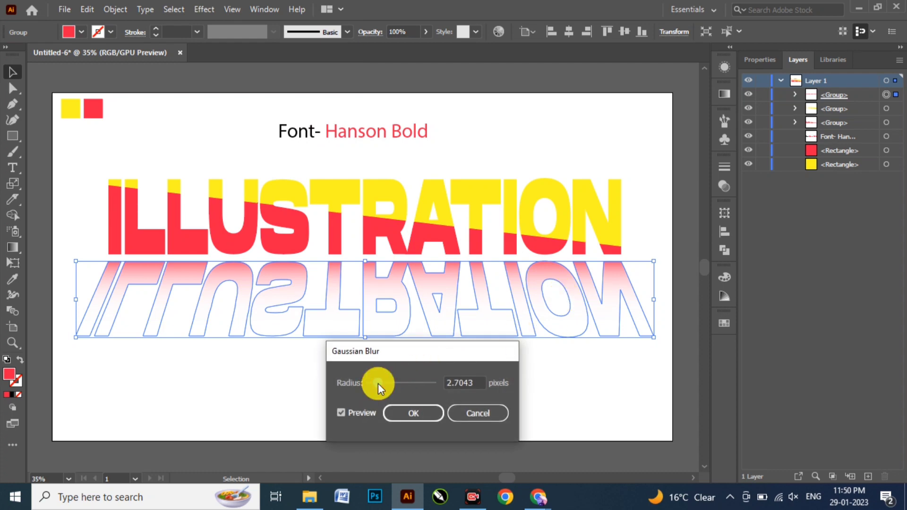
left_click_drag(378, 383, 377, 381)
left_click(409, 413)
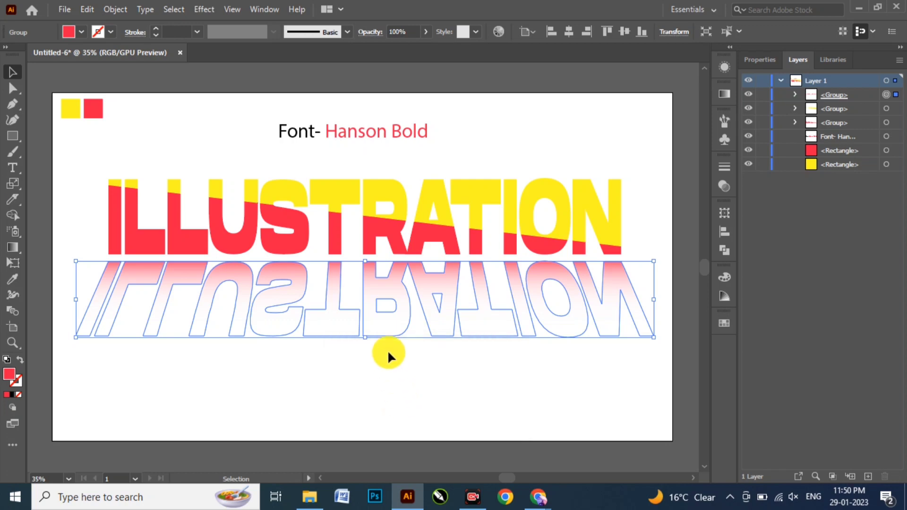
left_click(142, 137)
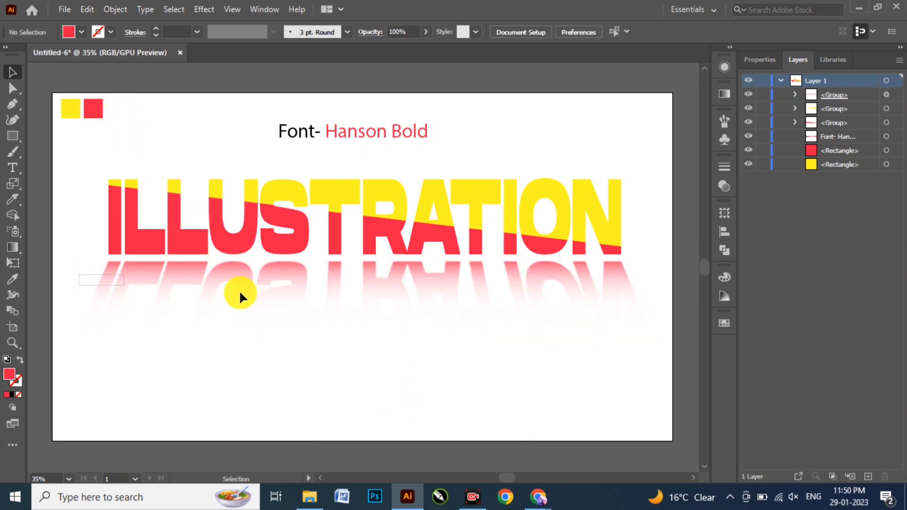
Nudge the blurred reflection upward until it sits just beneath the base of the ILLUSTRATION lettering.
left_click_drag(240, 295, 645, 299)
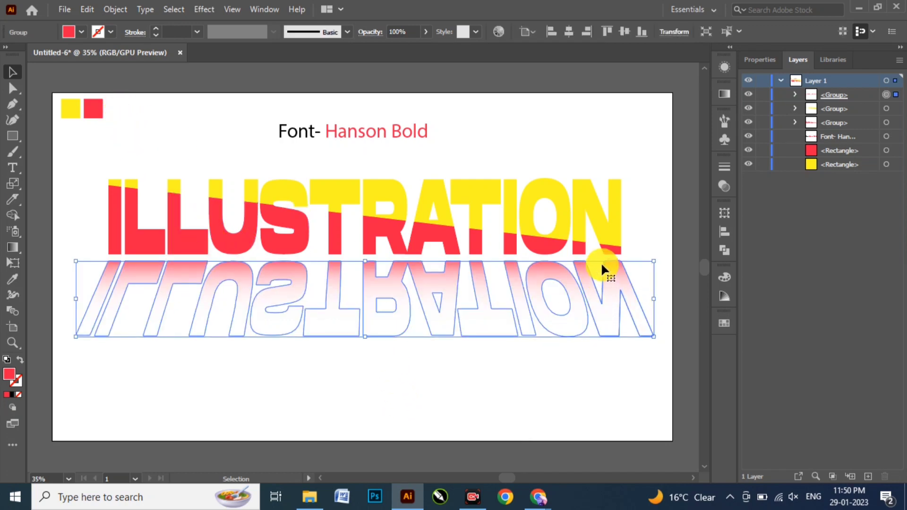
key("Up")
key("Up")
key("Up")
key("Up")
key("Up")
key("Up")
key("Up")
key("Up")
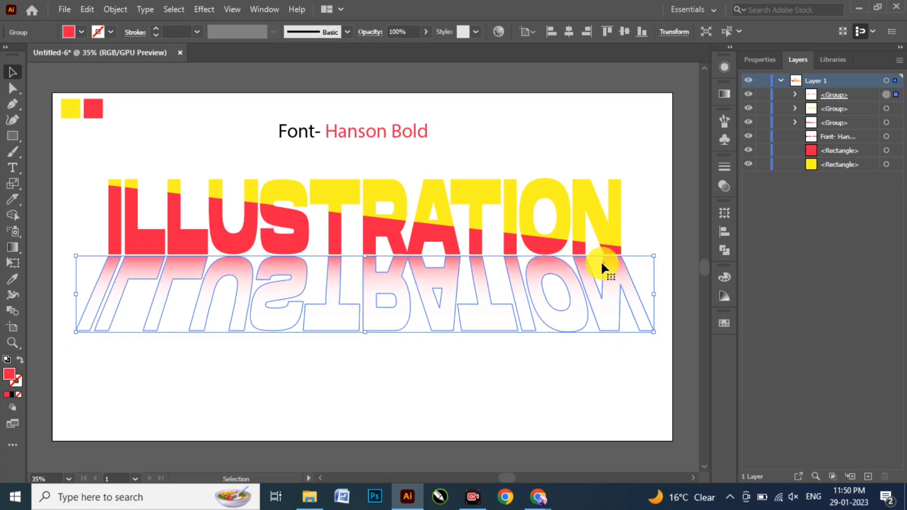
left_click(526, 385)
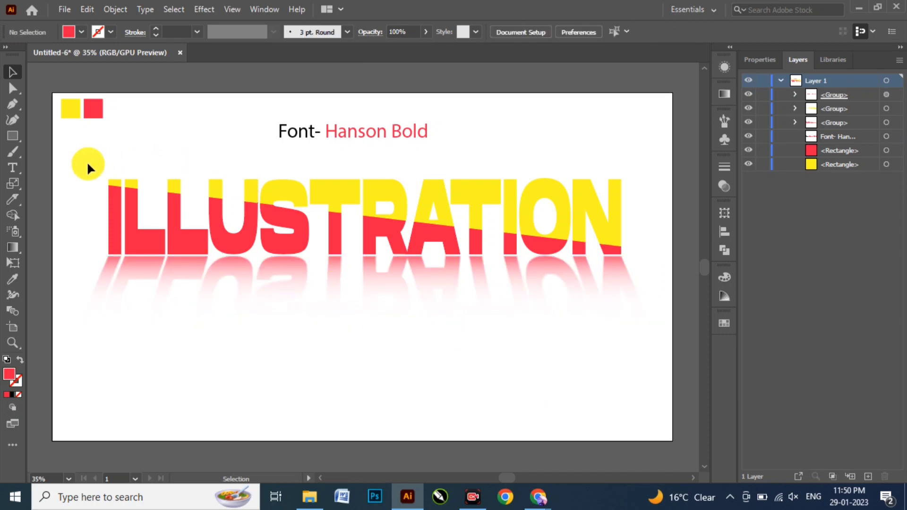
Enlarge the lettering and reflection together slightly, and widen the reflection's lower edge symmetrically with Perspective Distort.
left_click_drag(81, 164, 662, 340)
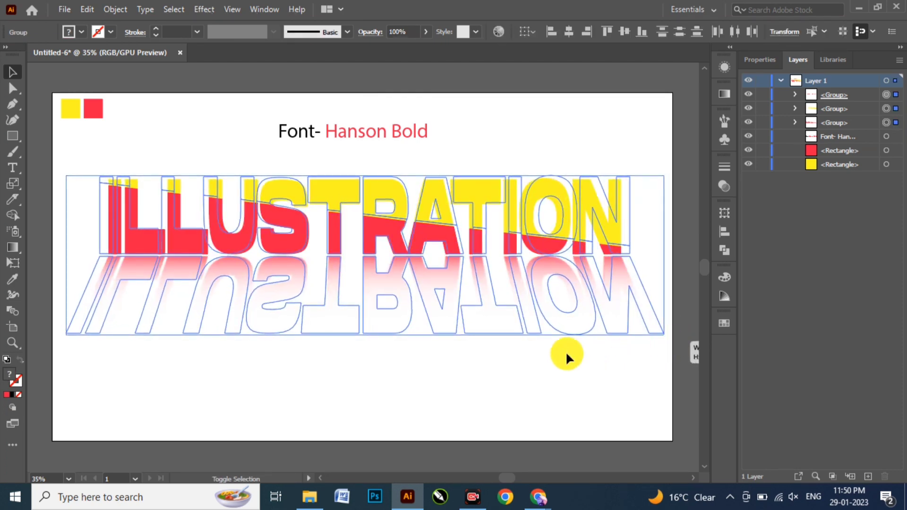
left_click(294, 361)
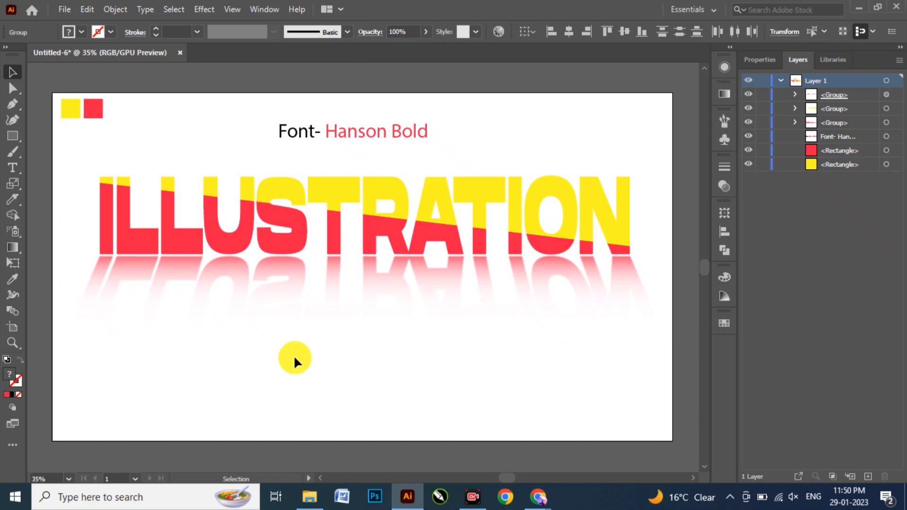
left_click(329, 305)
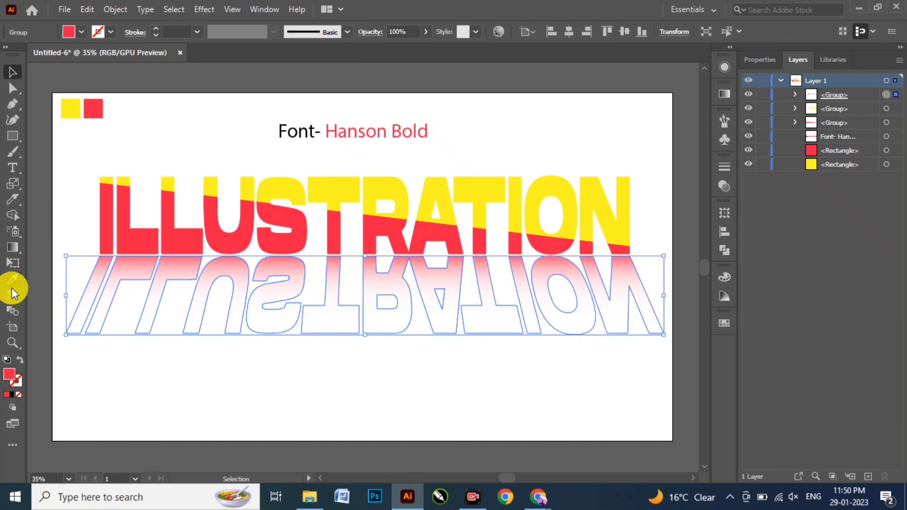
left_click(13, 263)
left_click(75, 164)
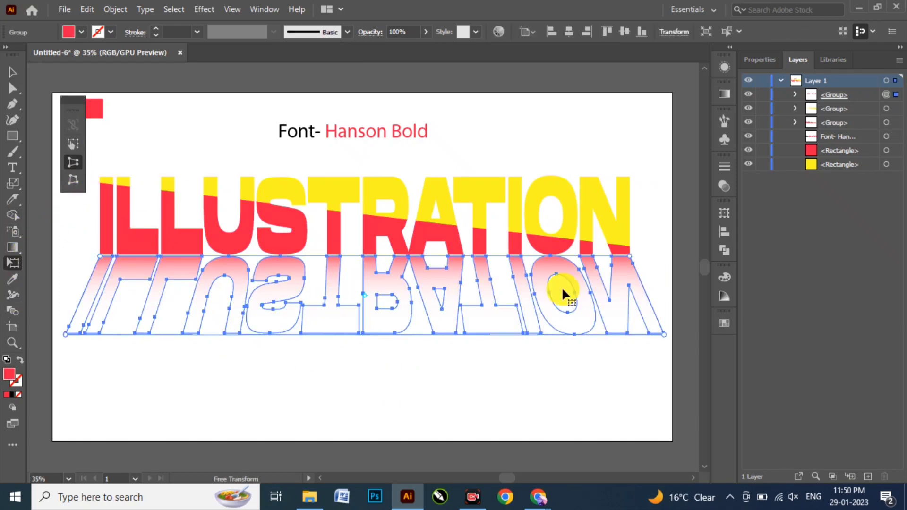
left_click_drag(666, 338, 672, 336)
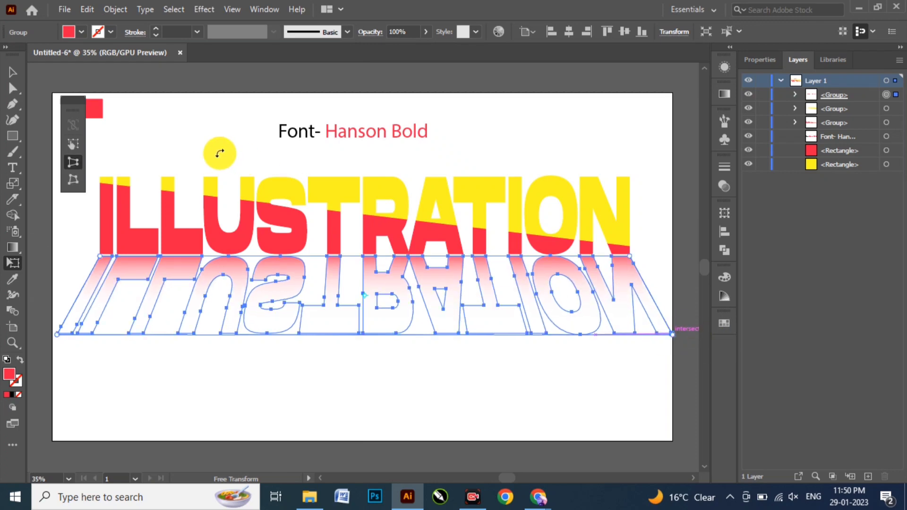
left_click(13, 72)
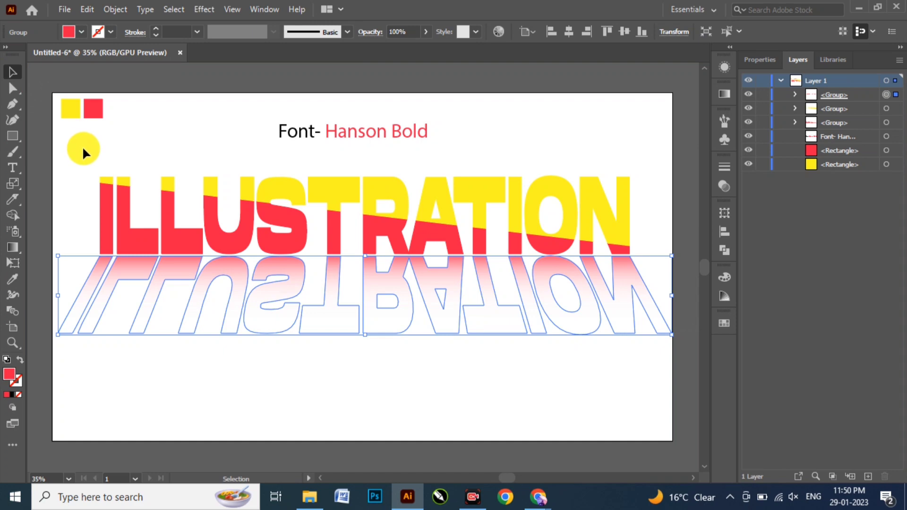
Scale the lettering and reflection down together slightly and shift them a little left to fit within the artboard.
left_click_drag(68, 163, 664, 375)
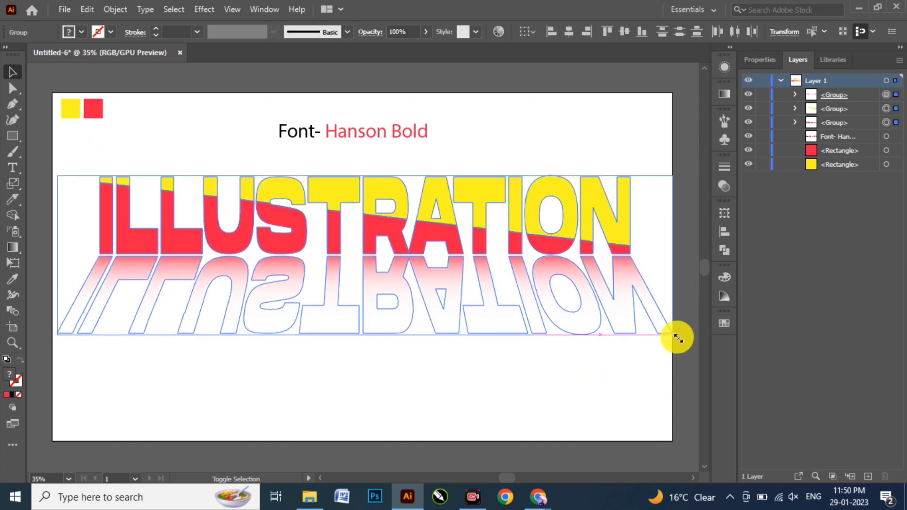
left_click_drag(517, 229, 534, 247)
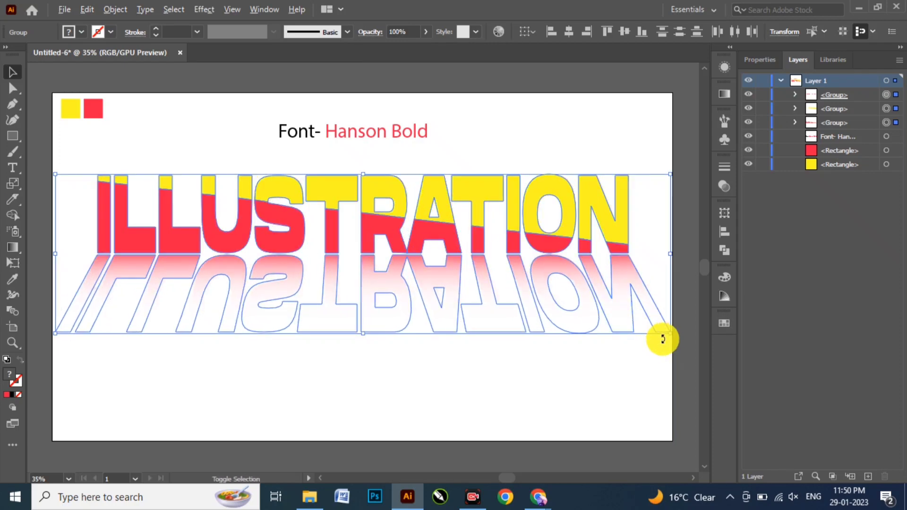
left_click_drag(675, 337, 666, 332)
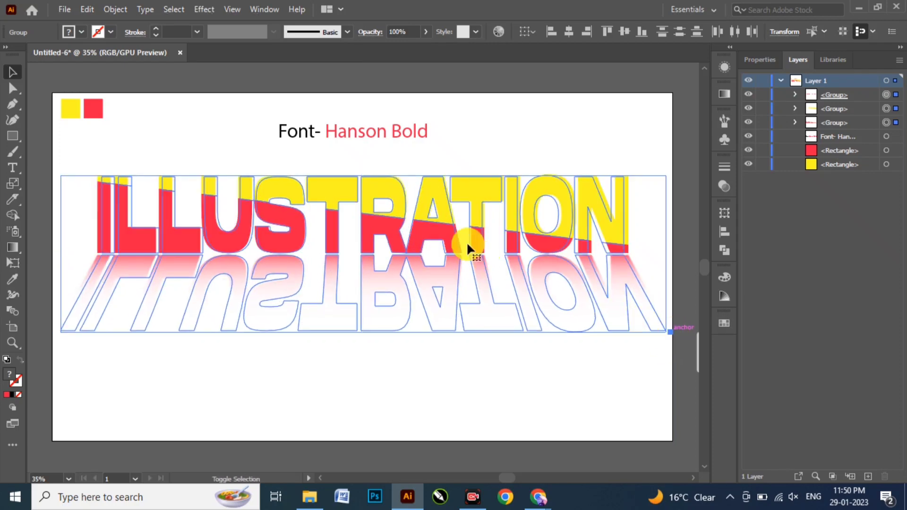
key("Left")
key("Left")
key("Left")
key("Left")
key("Left")
key("Left")
key("Left")
key("Left")
key("Left")
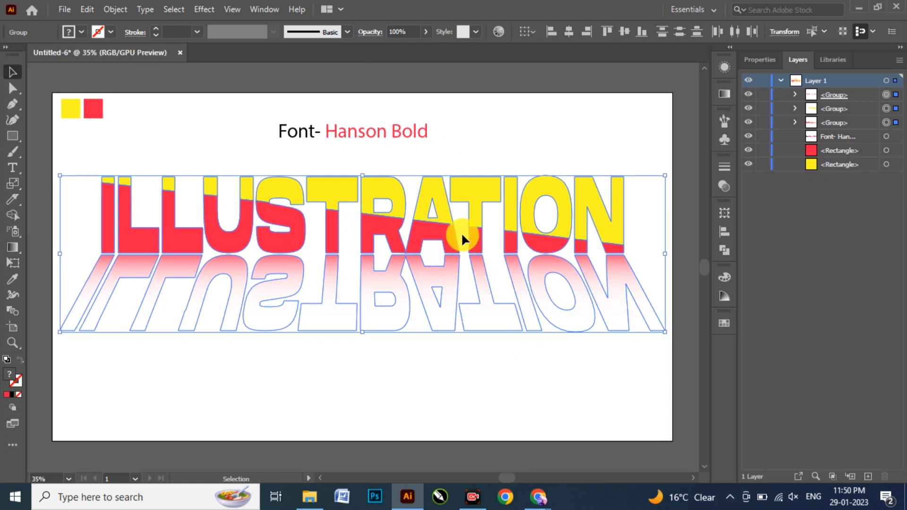
Delete the yellow and red color sample squares from the artboard's corner.
left_click(159, 140)
left_click_drag(141, 120, 66, 100)
key("Delete")
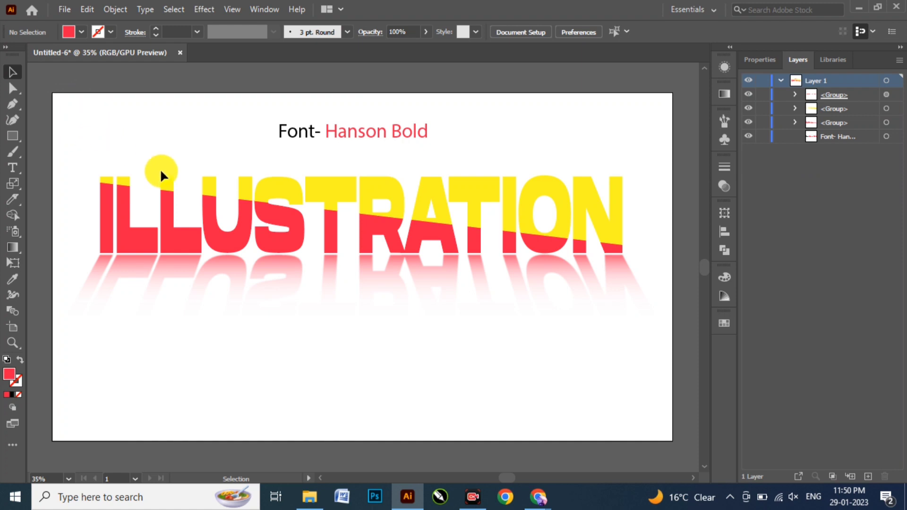
Move the lettering and its reflection together slightly down the artboard, and deselect them.
left_click_drag(81, 172, 632, 363)
left_click_drag(391, 222, 393, 236)
left_click(450, 384)
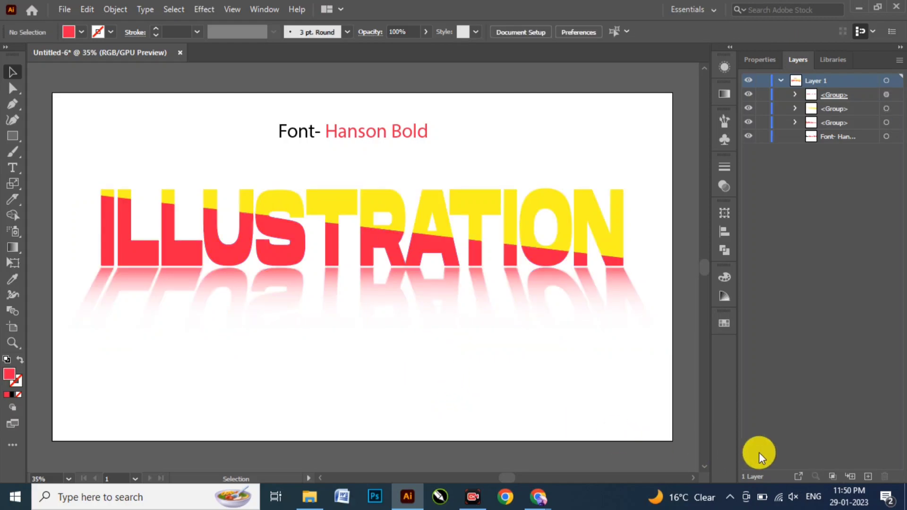